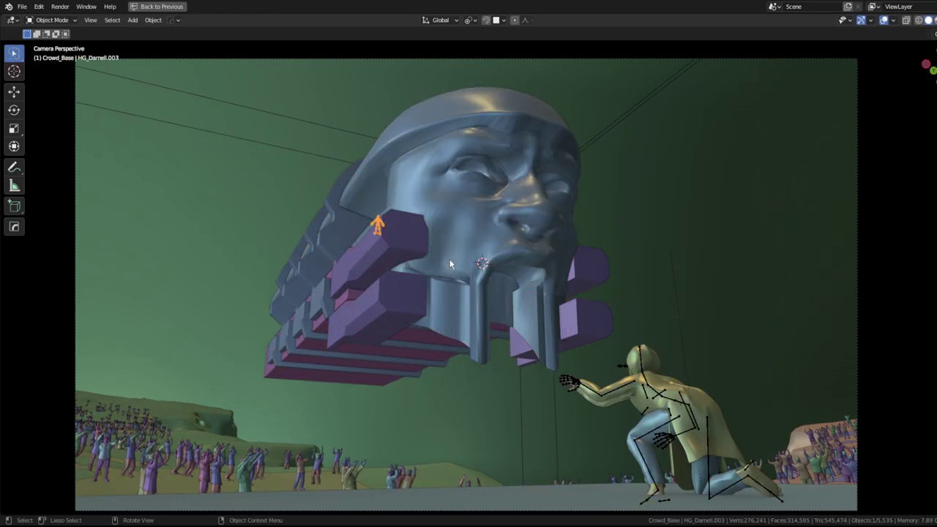
# Step into Edit Mode on the small figure, the large creature and the purple block beside the head
pyautogui.press('Tab')
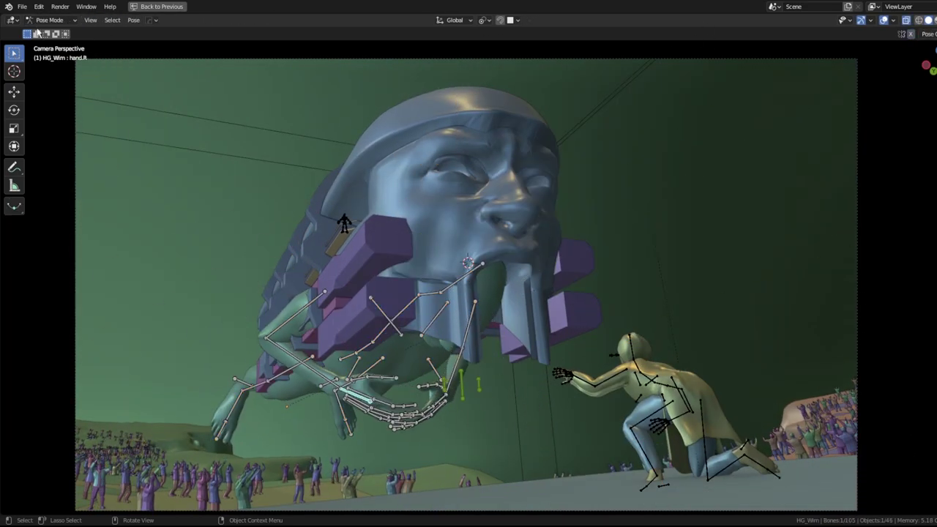
pyautogui.press('Tab')
pyautogui.press('Tab')
pyautogui.click(384, 234)
pyautogui.press('Tab')
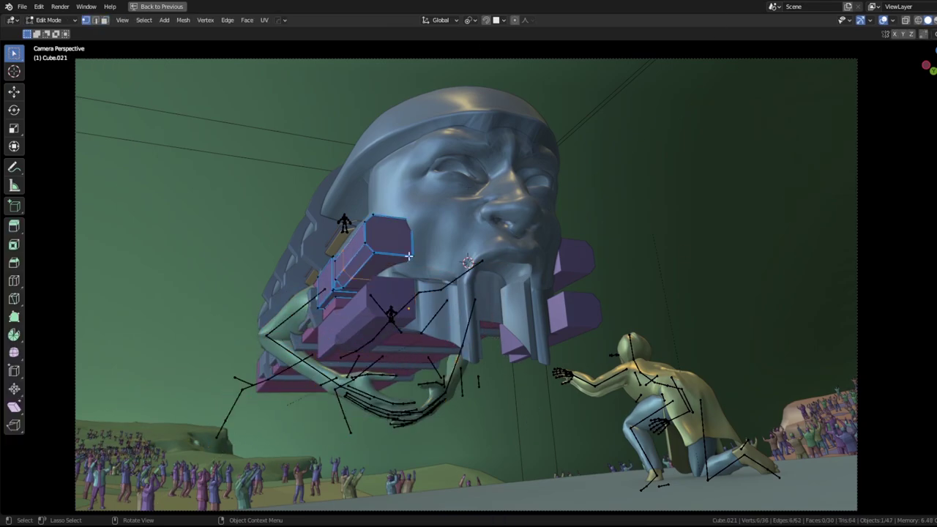
# Sharpen the giant head's edges and check the head alone in Local View
pyautogui.press('Tab')
pyautogui.click(469, 183)
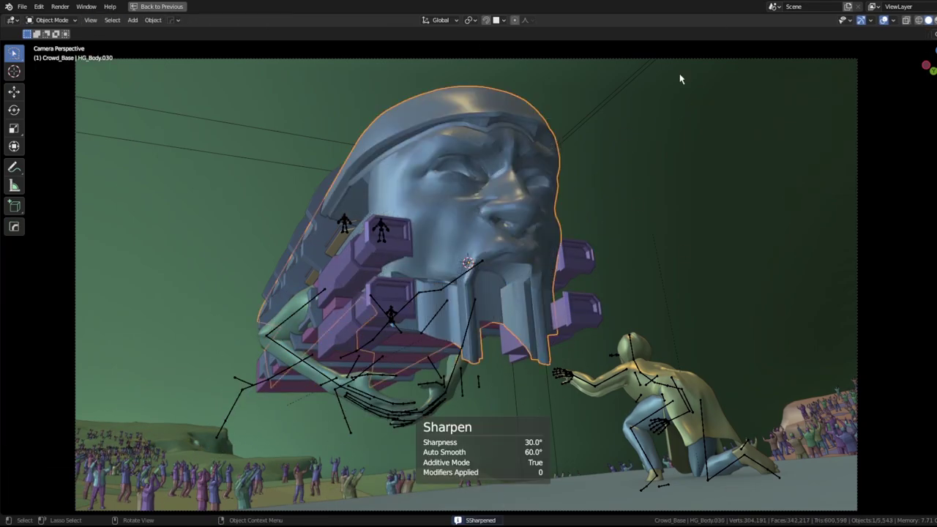
pyautogui.press('Tab')
pyautogui.press('Tab')
pyautogui.click(473, 333)
pyautogui.press('Tab')
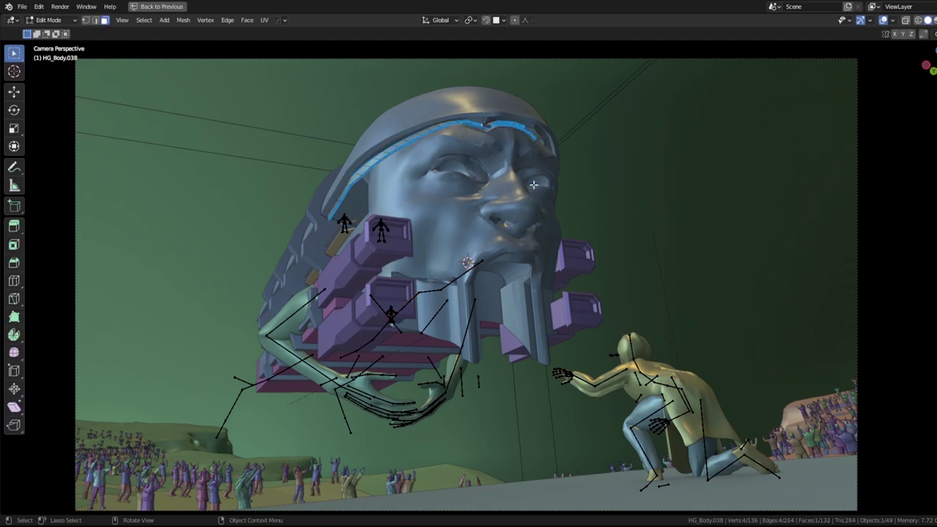
pyautogui.hotkey('alt', 'q')
pyautogui.press('KP_Divide')
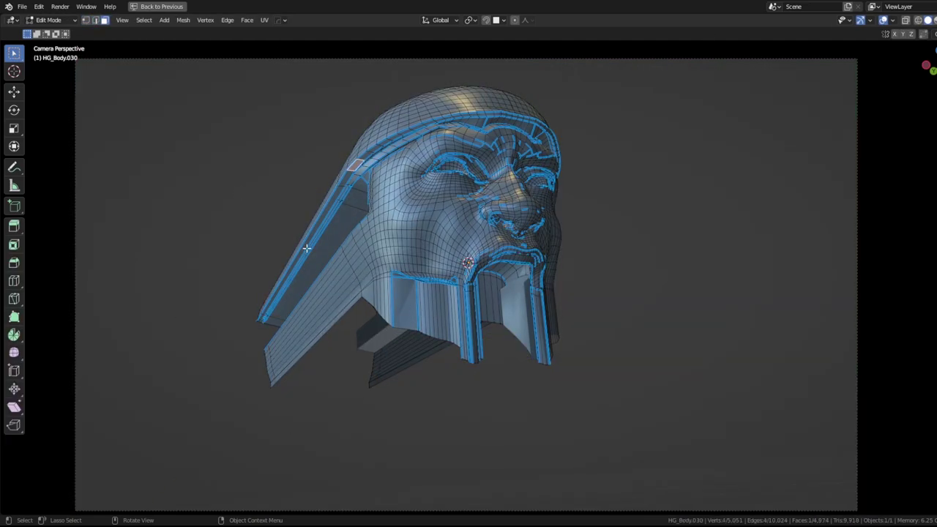
pyautogui.press('KP_Divide')
# Unhide the tall cylindrical tubes along the helmet's back, then return to editing the head mesh
pyautogui.press('Tab')
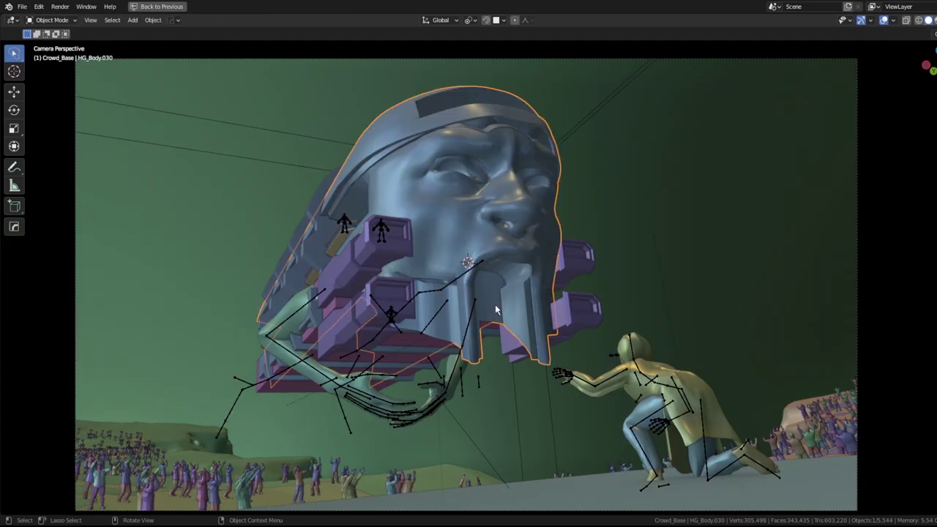
pyautogui.press('Tab')
pyautogui.hotkey('alt', 'h')
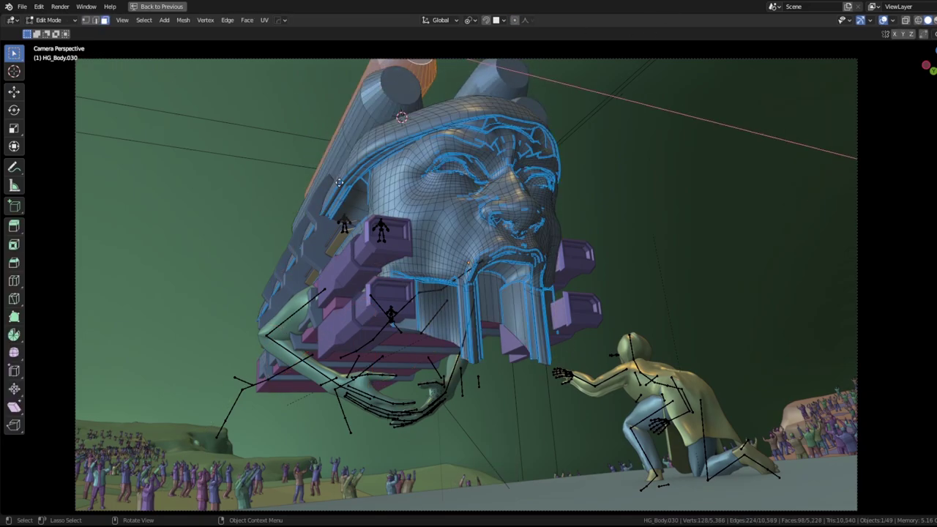
pyautogui.press('Tab')
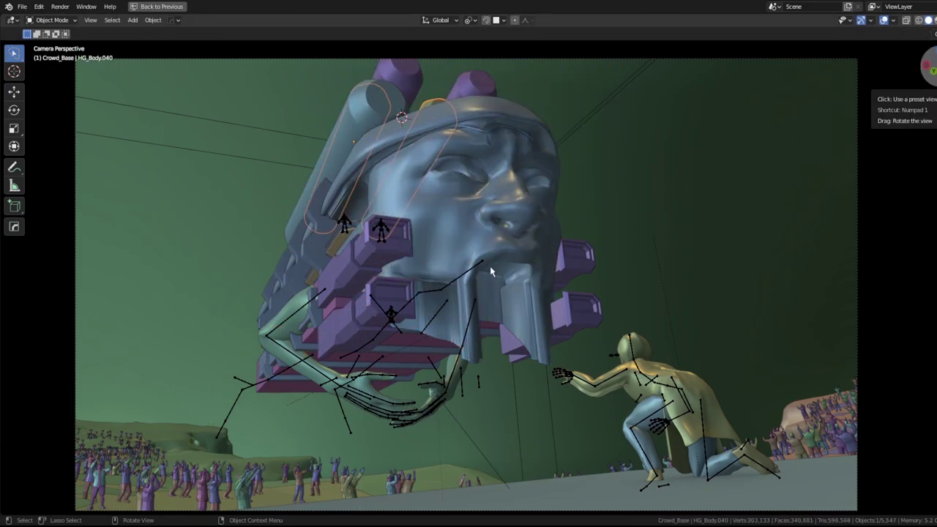
pyautogui.press('Tab')
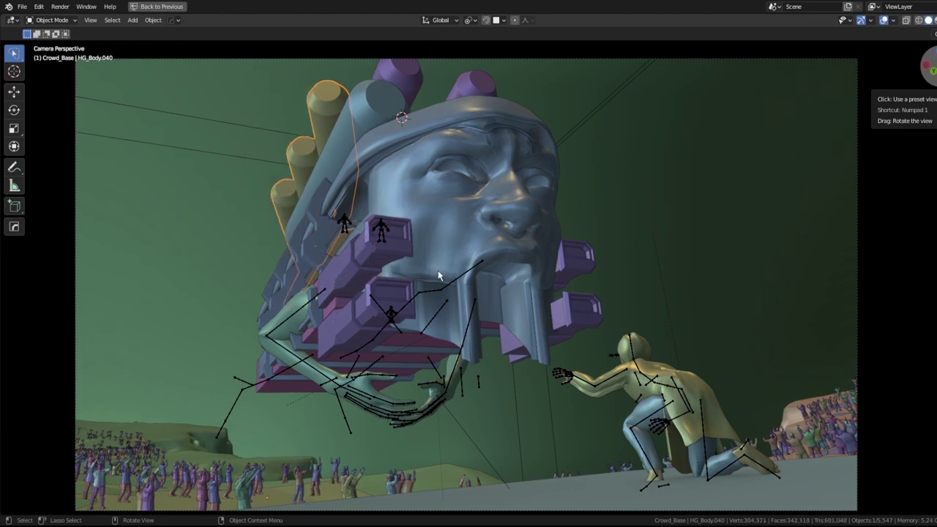
pyautogui.click(439, 276)
pyautogui.press('Tab')
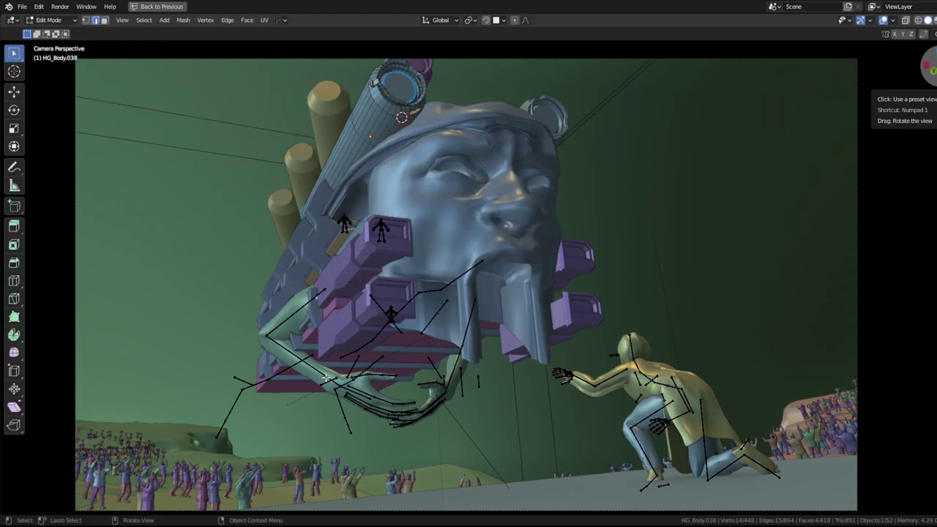
# Select and sharpen the helmet cylinder's rings with modifiers hidden, undoing and redoing the edits
pyautogui.hotkey('ctrl', 'z')
pyautogui.hotkey('ctrl', 'z')
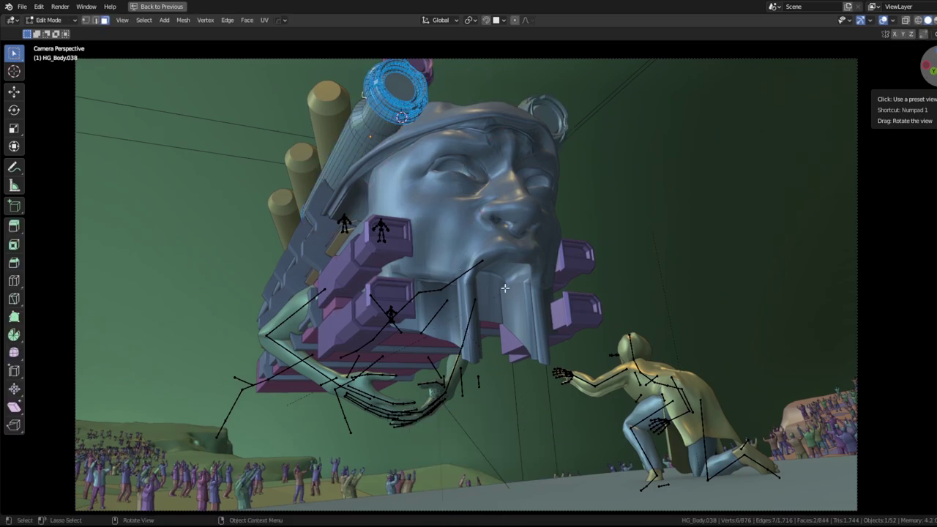
pyautogui.hotkey('ctrl', 'z')
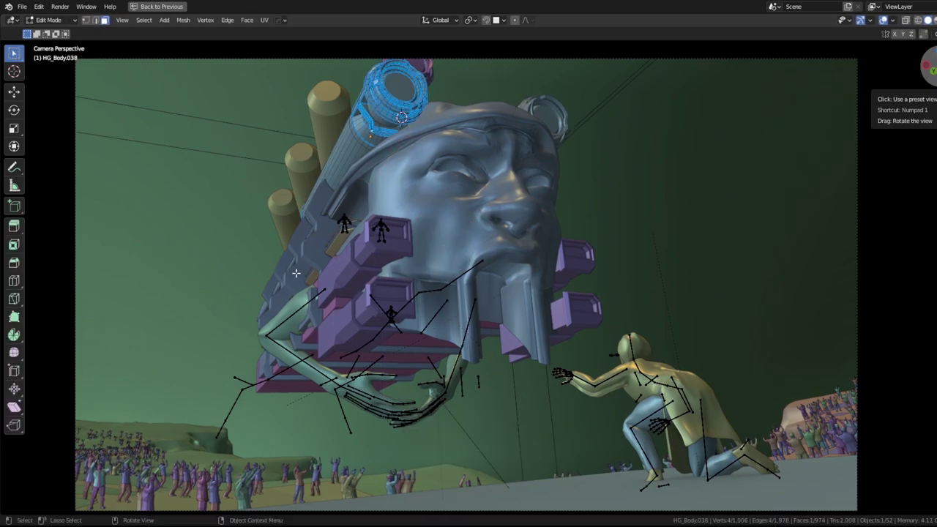
pyautogui.hotkey('ctrl', 'z')
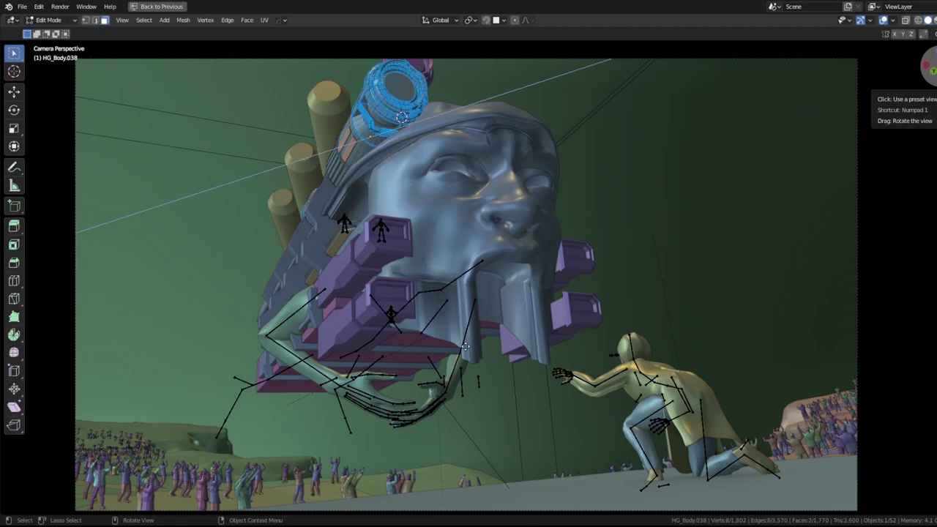
pyautogui.hotkey('ctrl', 'z')
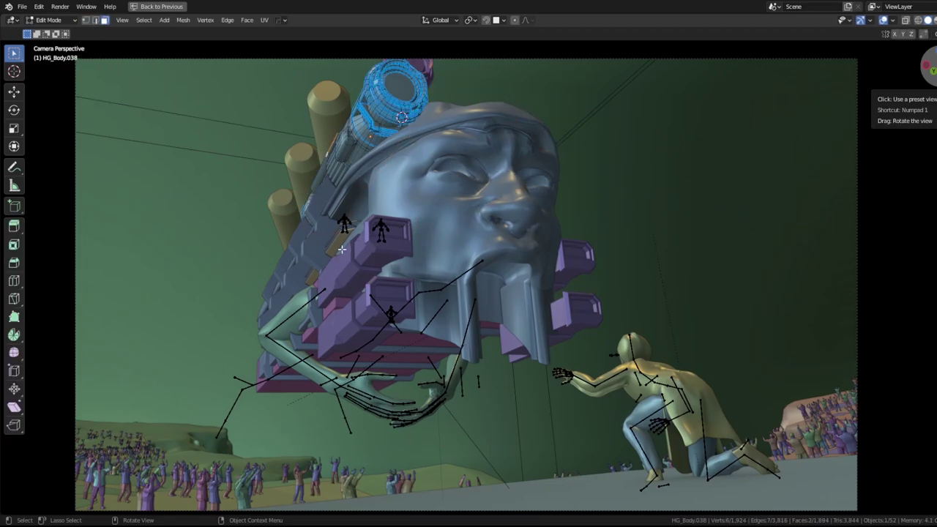
pyautogui.hotkey('ctrl', 'z')
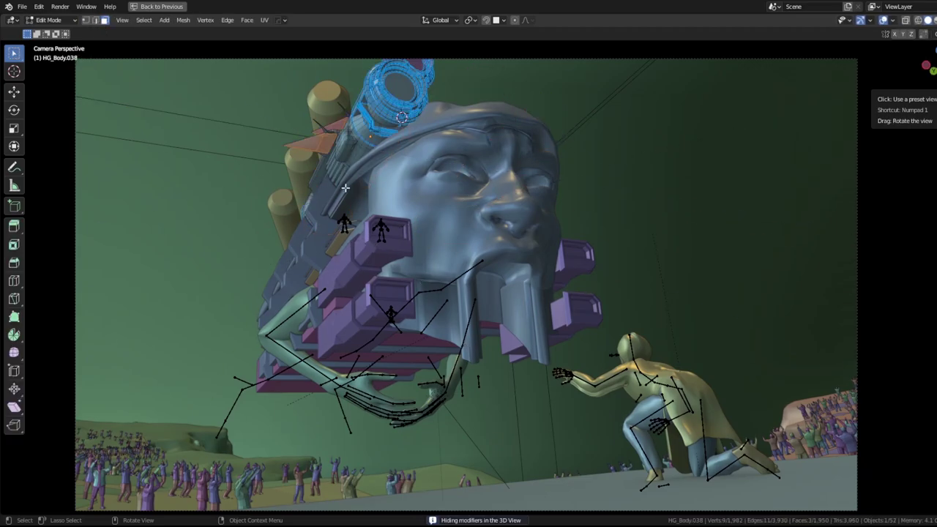
pyautogui.hotkey('ctrl', 'z')
pyautogui.hotkey('ctrl', 'z')
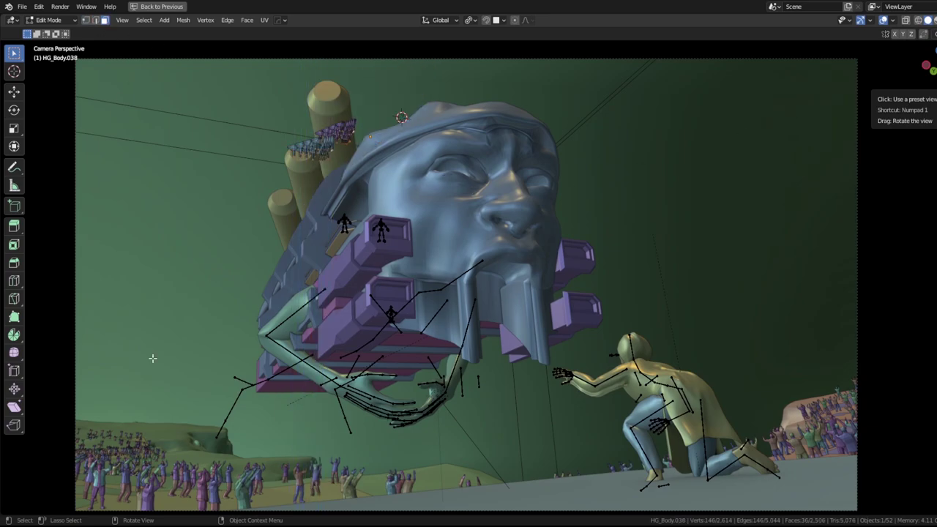
pyautogui.hotkey('ctrl', 'shift', 'z')
pyautogui.hotkey('ctrl', 'shift', 'z')
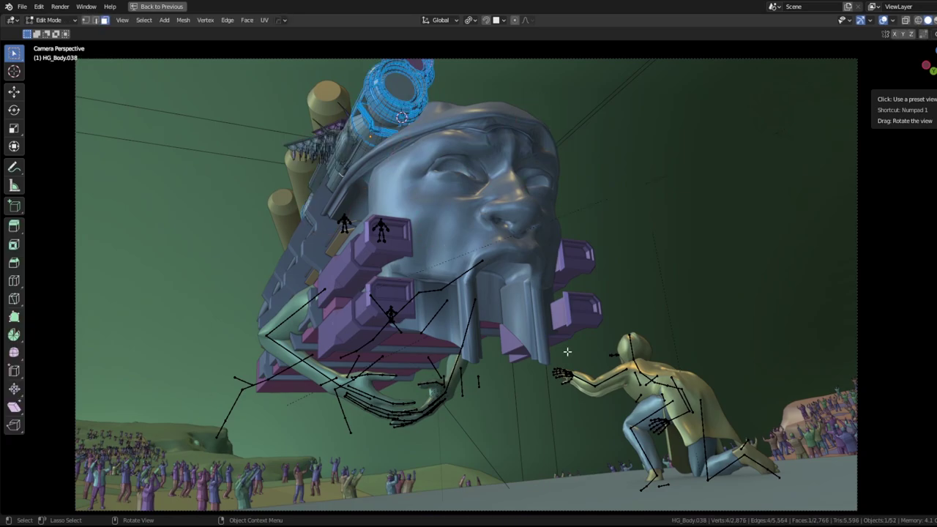
# Extrude the selected ring twice along its axis into turbine detail
pyautogui.press('e')
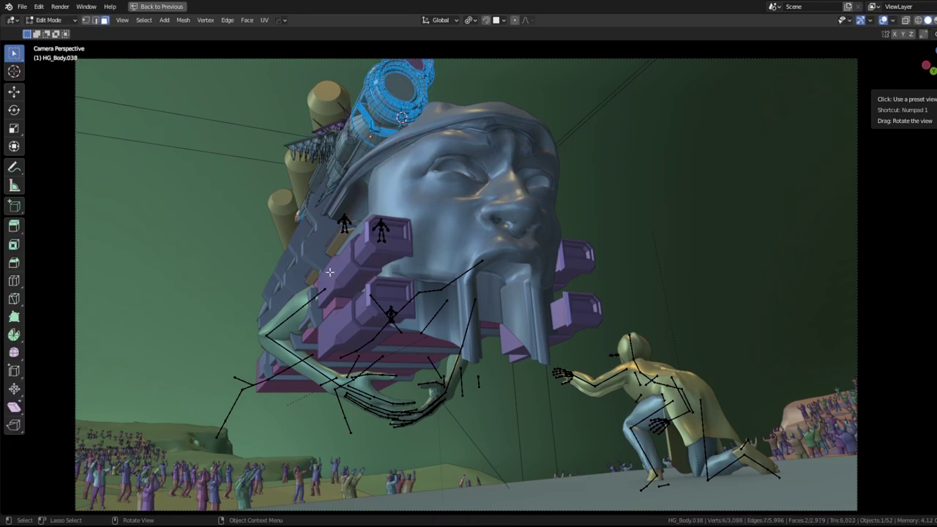
pyautogui.press('e')
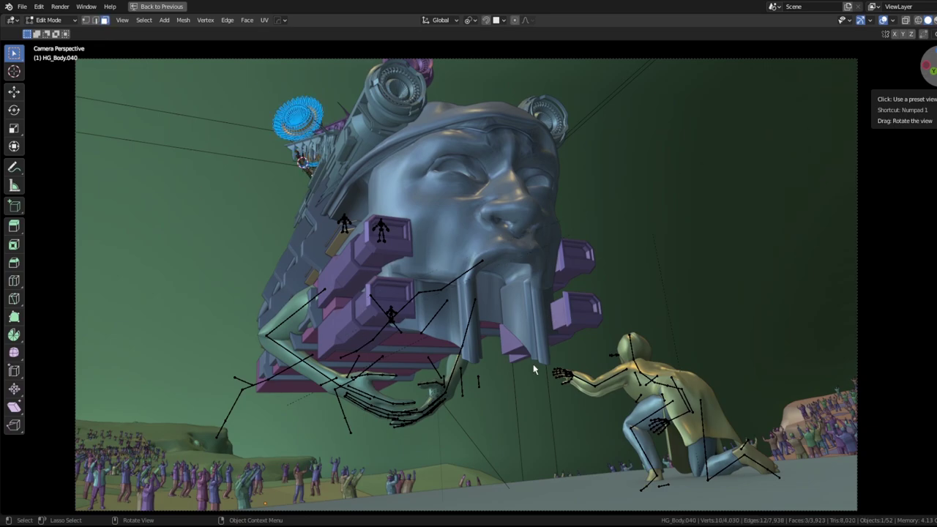
pyautogui.press('Tab')
# Briefly edit the cable curve, then switch back to the turbine mesh
pyautogui.click(306, 159)
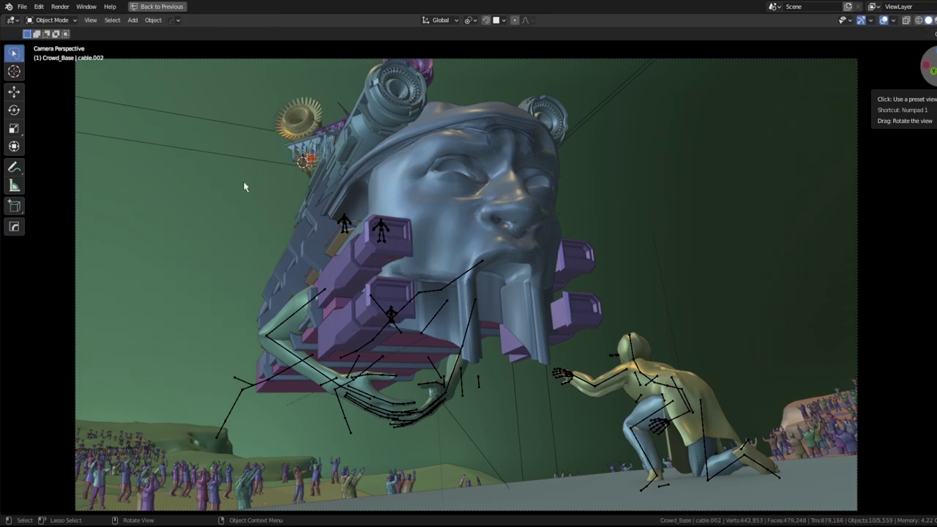
pyautogui.press('Tab')
pyautogui.press('Tab')
pyautogui.click(371, 283)
pyautogui.press('Tab')
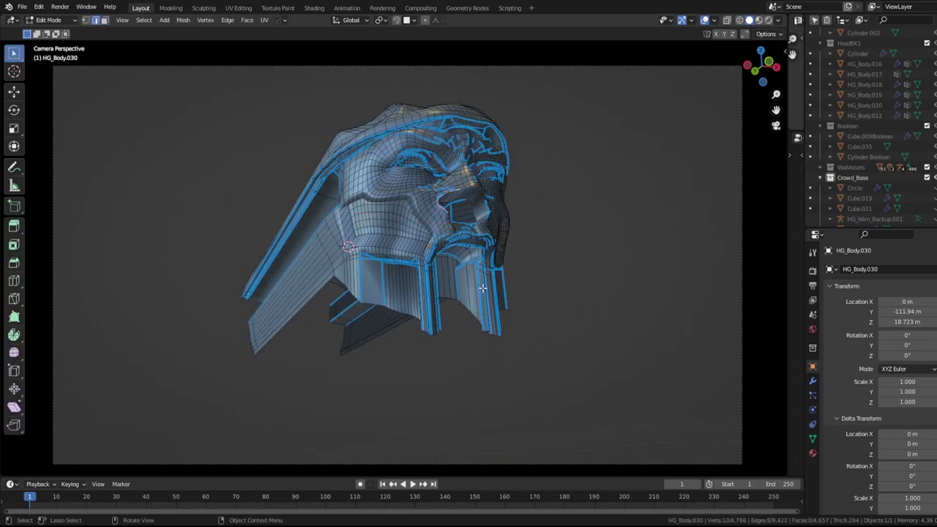
# Isolate the edge arc near the mouth and extrude it into a ribbed shell
pyautogui.click(461, 227)
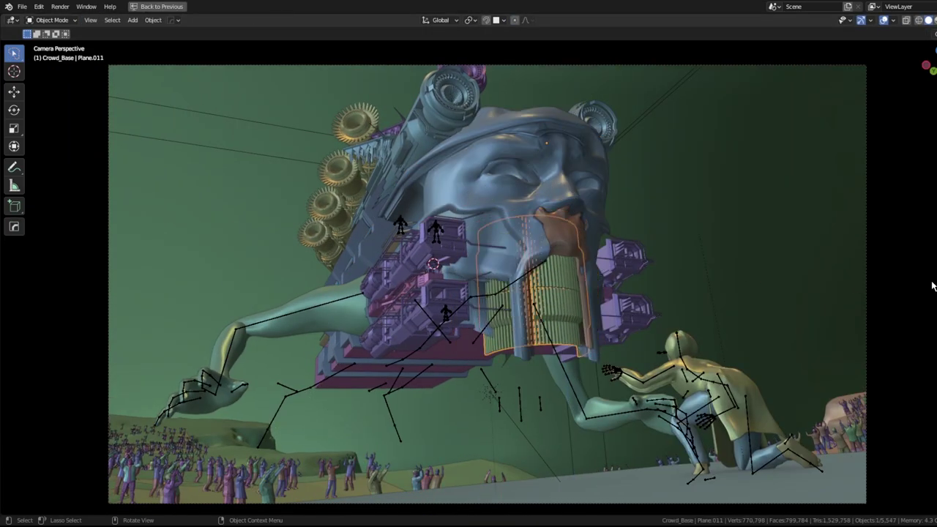
pyautogui.hotkey('ctrl', 'z')
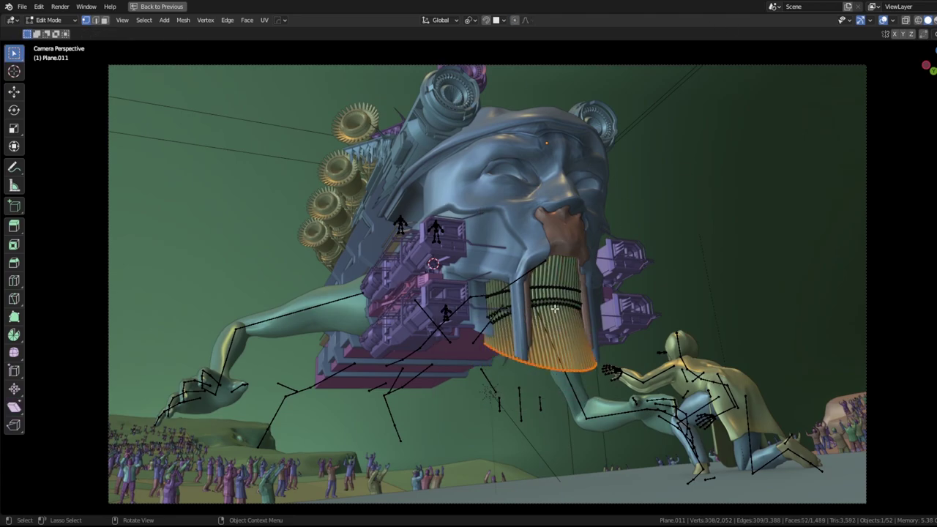
pyautogui.hotkey('ctrl', 'z')
pyautogui.hotkey('ctrl', 'z')
pyautogui.hotkey('ctrl', 'z')
pyautogui.press('/')
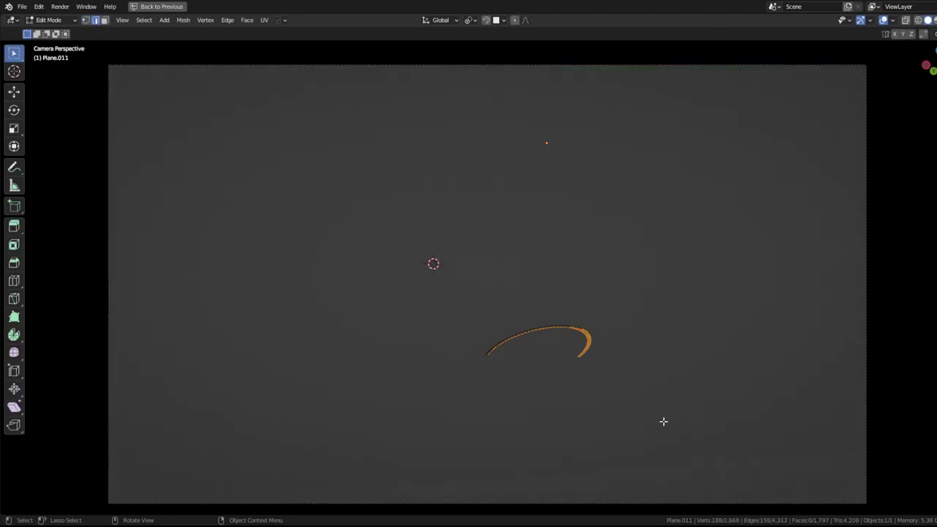
pyautogui.press('e')
pyautogui.press('/')
# Extrude the shell's faces vertically along Z, then narrow the head selection to one face
pyautogui.press('3')
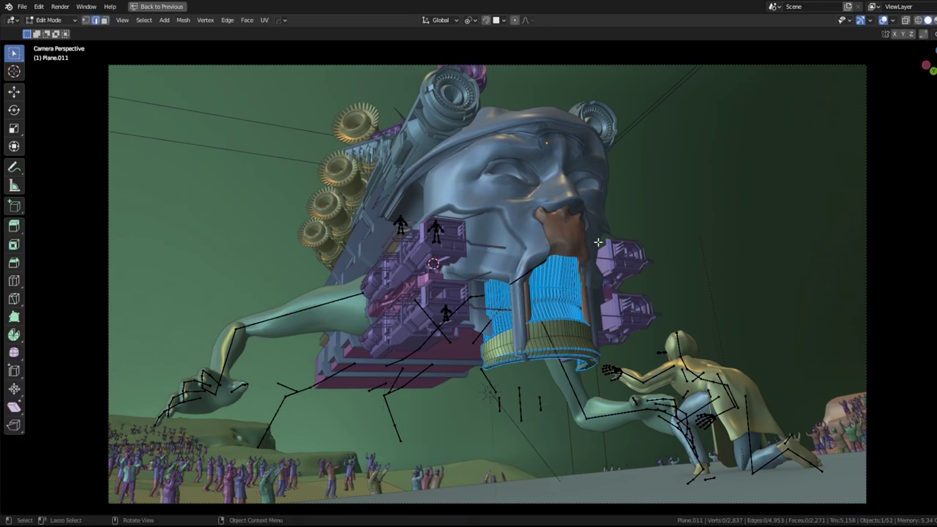
pyautogui.press('Tab')
pyautogui.press('Tab')
pyautogui.press('Tab')
pyautogui.press('Tab')
pyautogui.press('e')
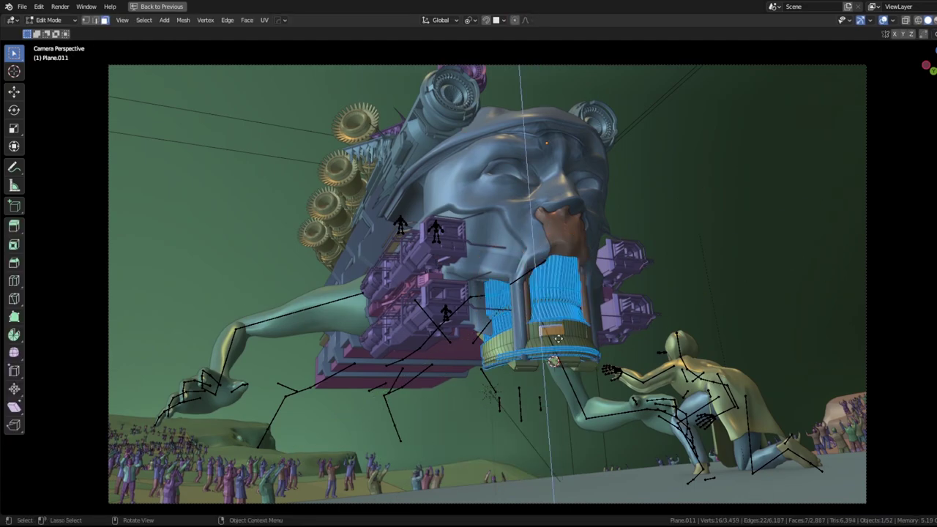
pyautogui.press('z')
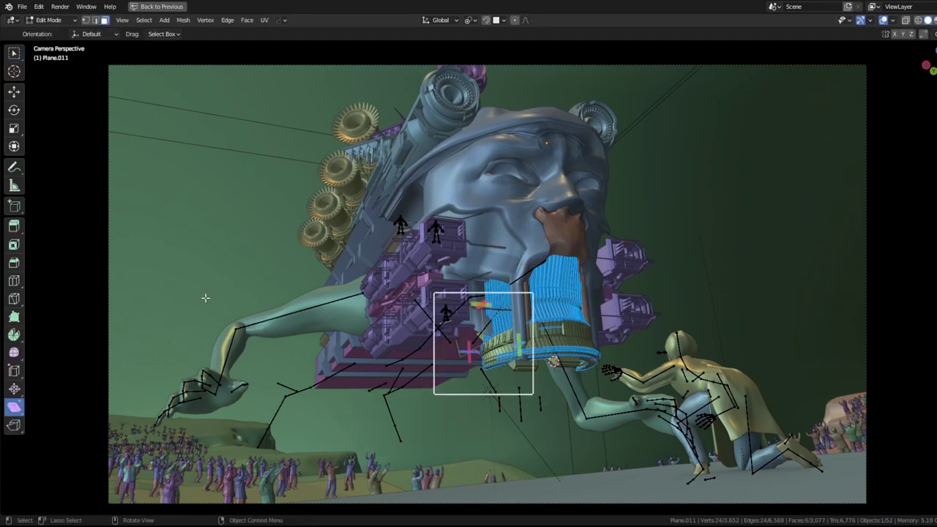
pyautogui.press('w')
pyautogui.hotkey('alt', 'q')
pyautogui.hotkey('ctrl', 'z')
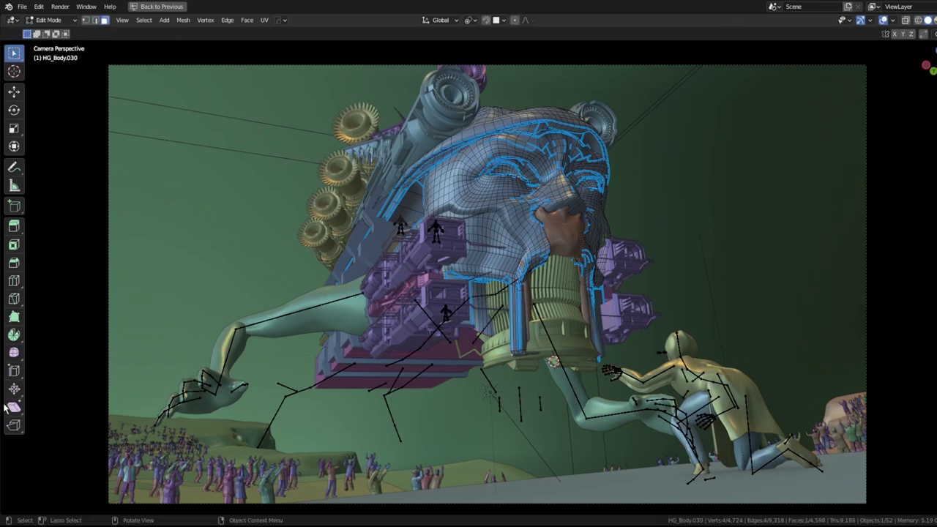
pyautogui.press('Tab')
# Grow the selection across the blue jaw cylinder and separate it into its own object
pyautogui.click(582, 322)
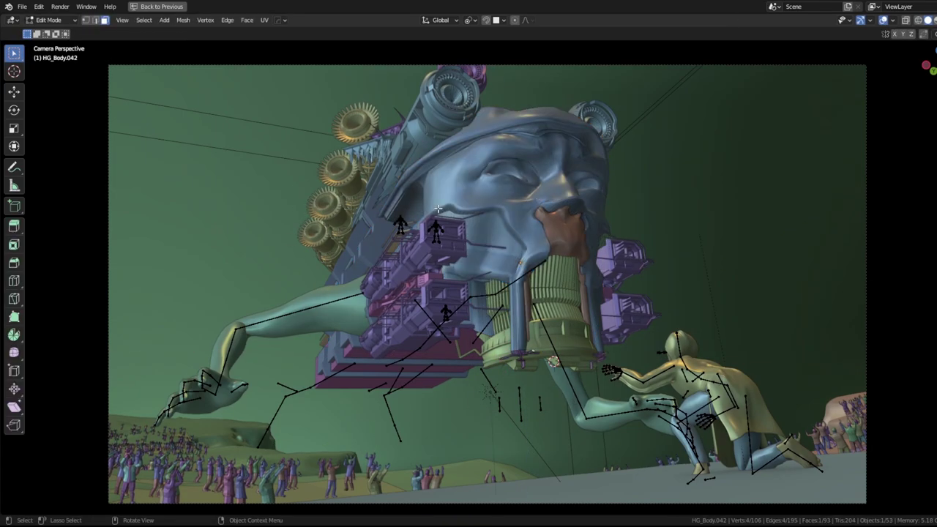
pyautogui.click(582, 322)
pyautogui.press('Tab')
pyautogui.hotkey('ctrl', 'z')
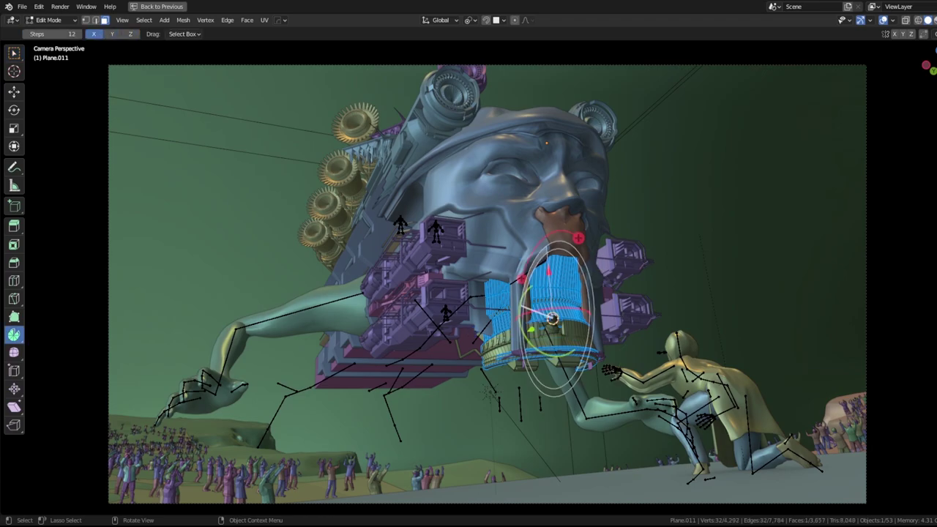
pyautogui.press('p')
pyautogui.press('Tab')
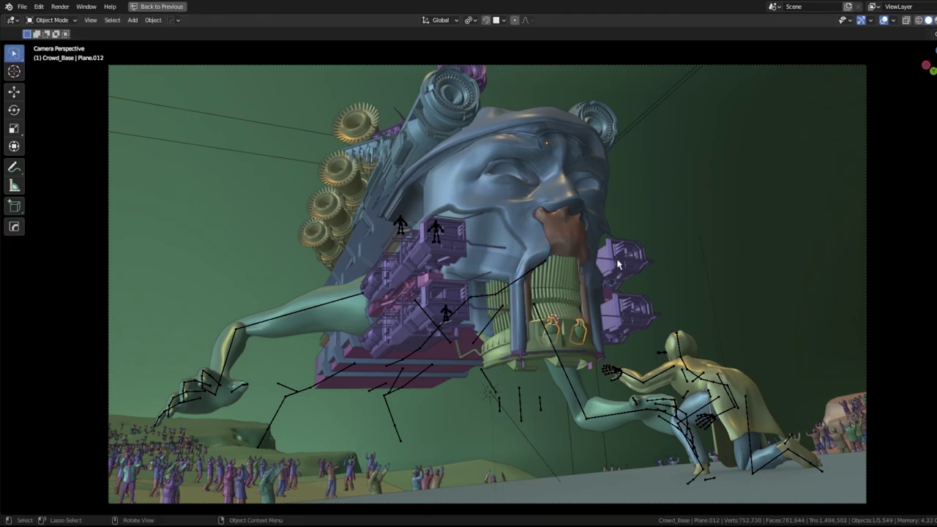
pyautogui.press('Tab')
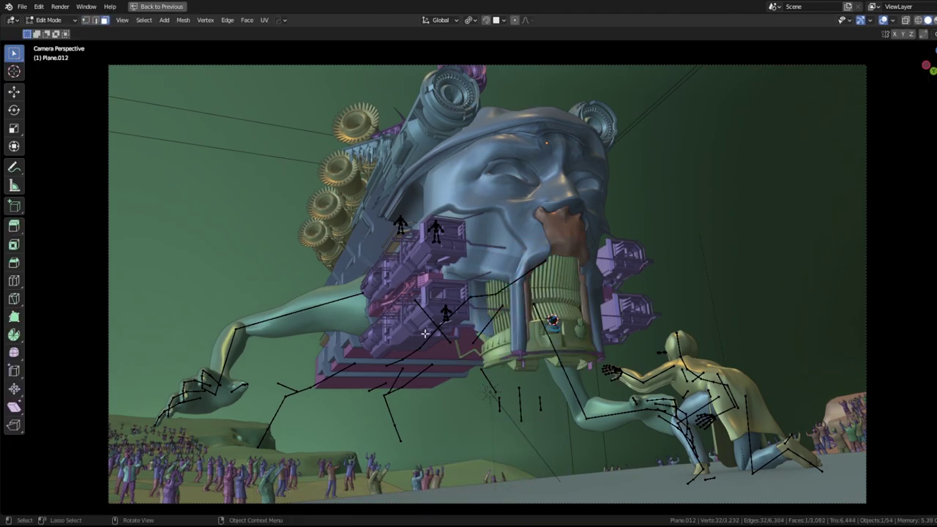
# Separate the lower ring, loop-cut it and extrude a ridged band outward around the base
pyautogui.press('p')
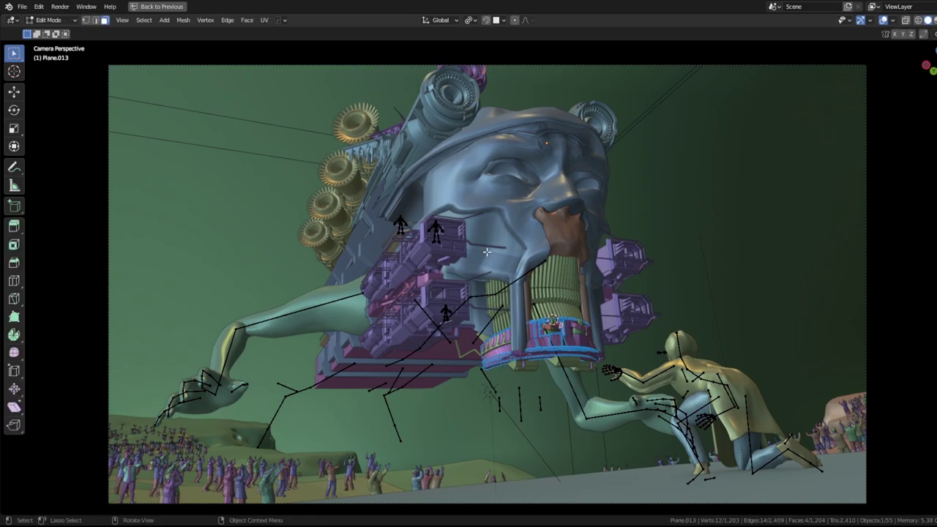
pyautogui.press('Tab')
pyautogui.press('Tab')
pyautogui.press('Tab')
pyautogui.press('Tab')
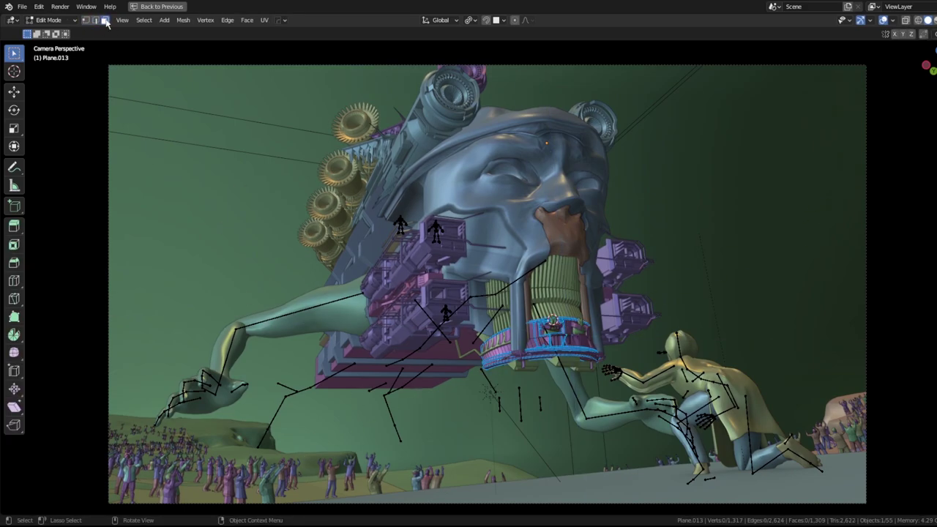
pyautogui.press('Tab')
pyautogui.press('Tab')
pyautogui.hotkey('ctrl', 'r')
pyautogui.click(531, 371)
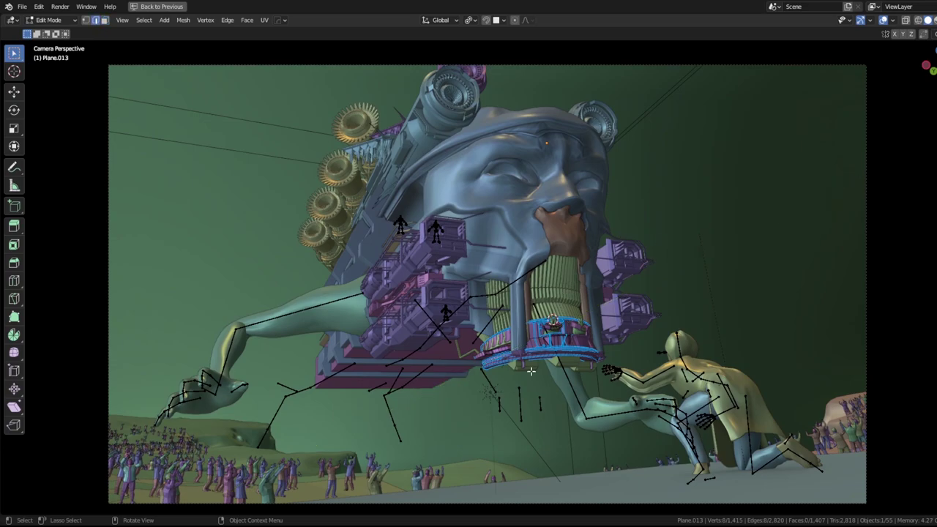
pyautogui.press('3')
pyautogui.press('e')
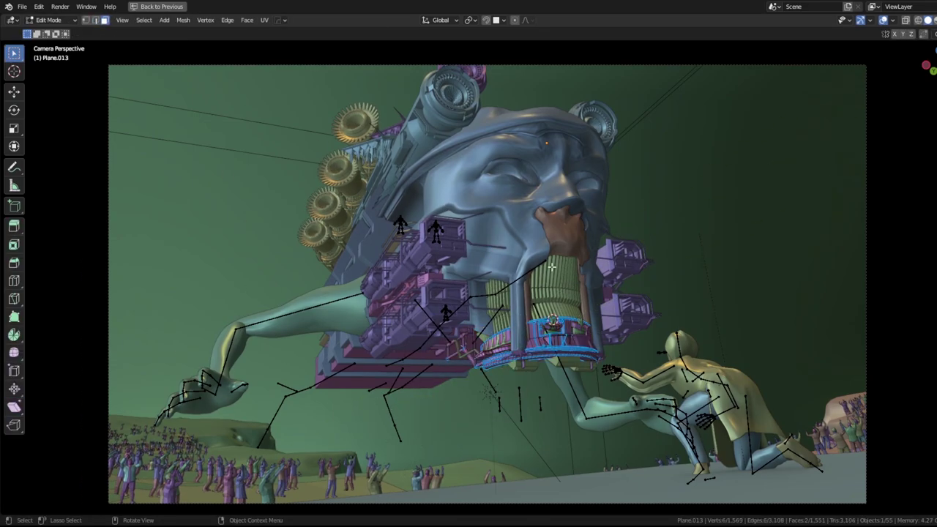
pyautogui.press('Tab')
pyautogui.click(527, 210)
pyautogui.press('Tab')
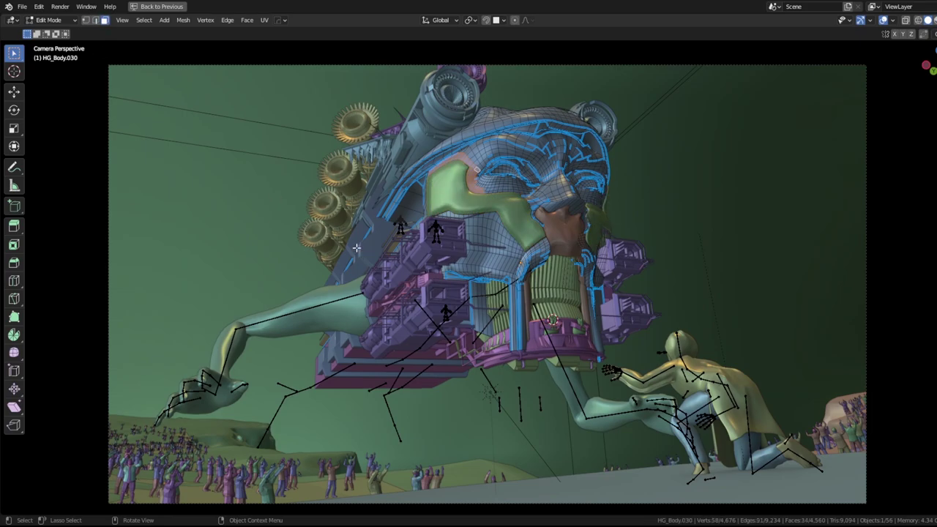
# Inspect the skull head, its other pieces and the eye cylinders in Edit Mode
pyautogui.press('Tab')
pyautogui.press('Tab')
pyautogui.press('Tab')
pyautogui.click(489, 156)
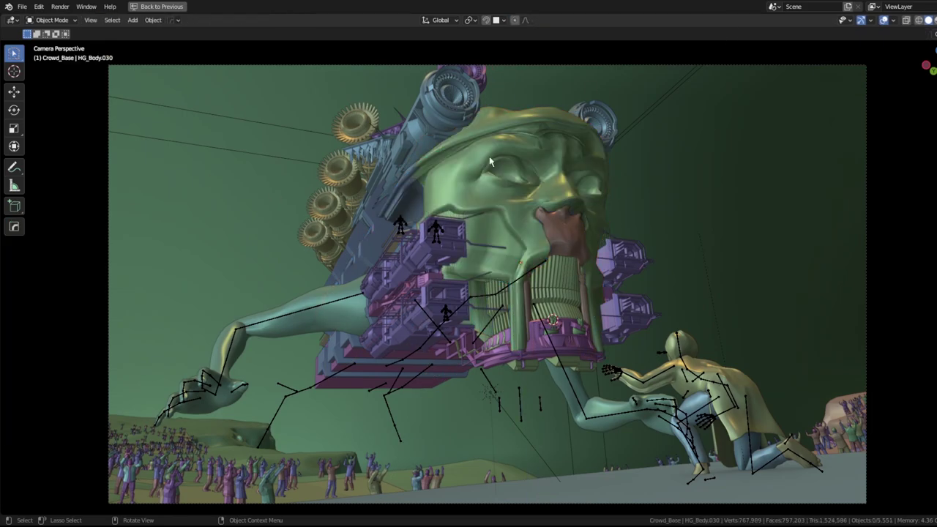
pyautogui.press('Tab')
pyautogui.press('Tab')
pyautogui.click(414, 255)
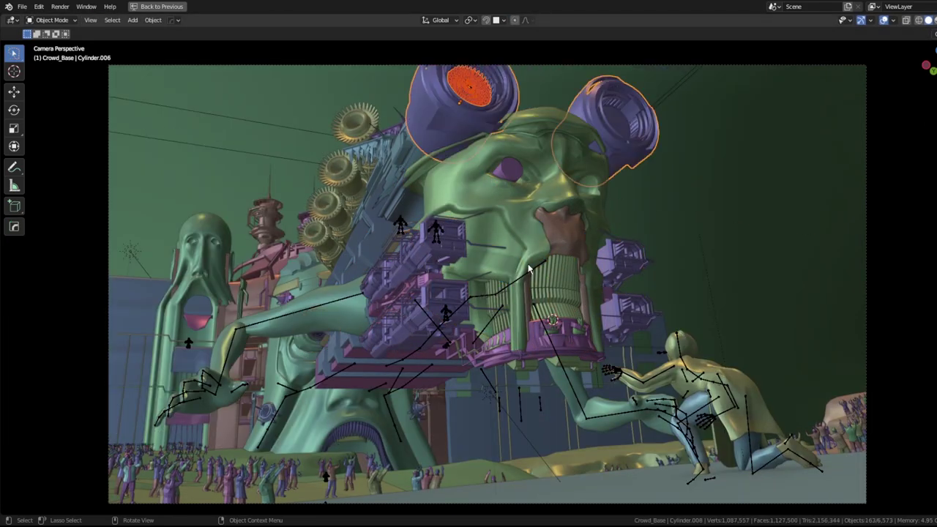
pyautogui.click(574, 254)
pyautogui.click(573, 250)
pyautogui.press('Tab')
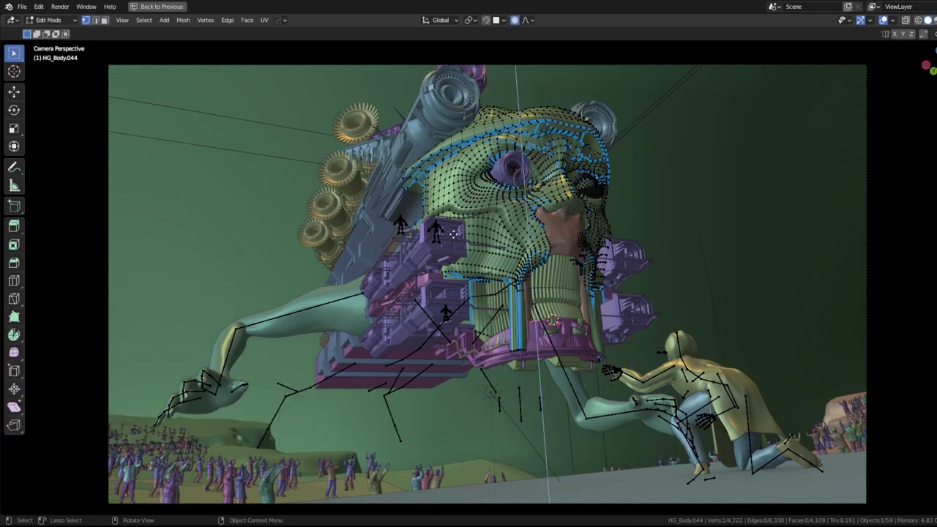
pyautogui.press('Tab')
pyautogui.keyDown('shift'); pyautogui.click(510, 170); pyautogui.keyUp('shift')
pyautogui.press('Tab')
pyautogui.press('Tab')
pyautogui.click(510, 169)
pyautogui.press('Tab')
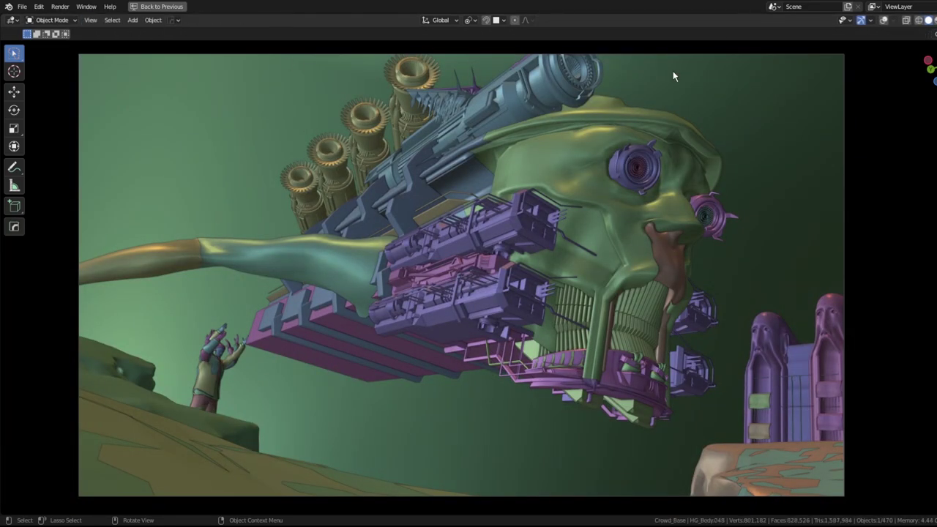
# Edit the horn's sleeve mesh on its own in Local View
pyautogui.press('Tab')
pyautogui.press('Tab')
pyautogui.press('Tab')
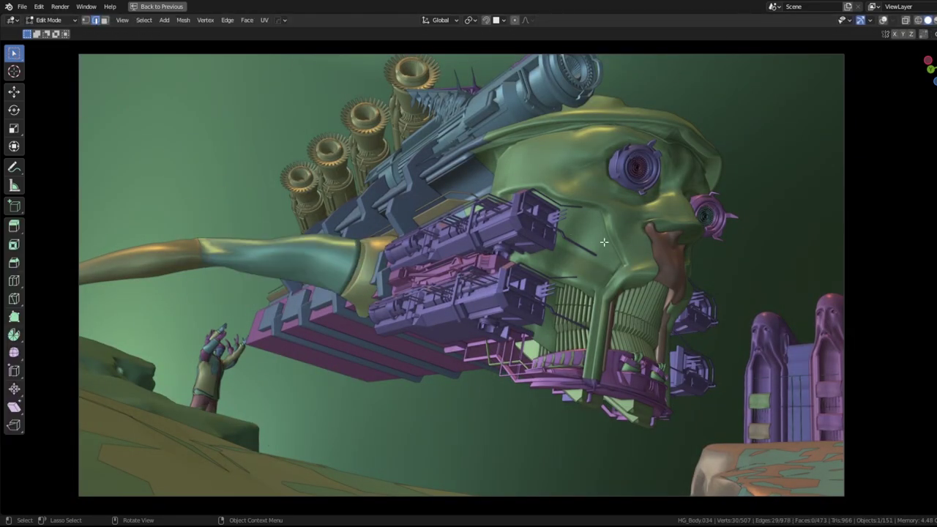
pyautogui.press('KP_Divide')
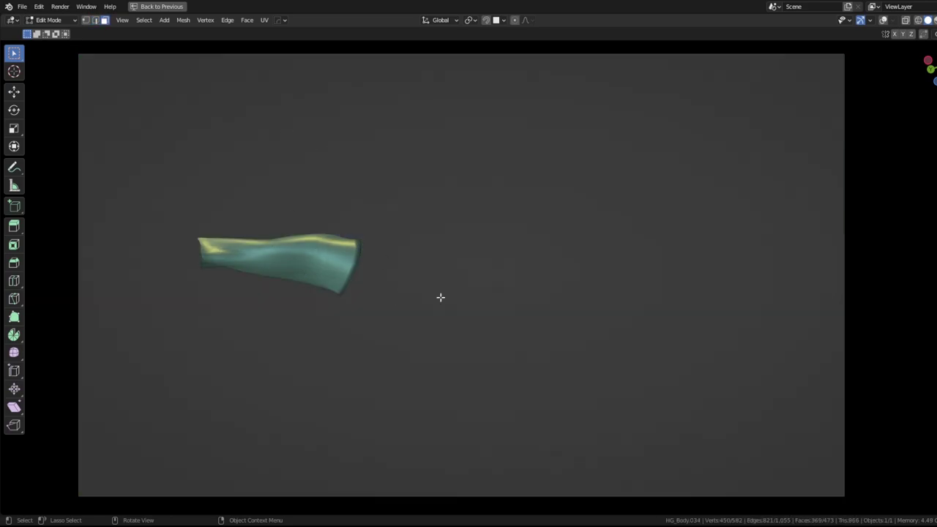
pyautogui.press('Tab')
pyautogui.press('Tab')
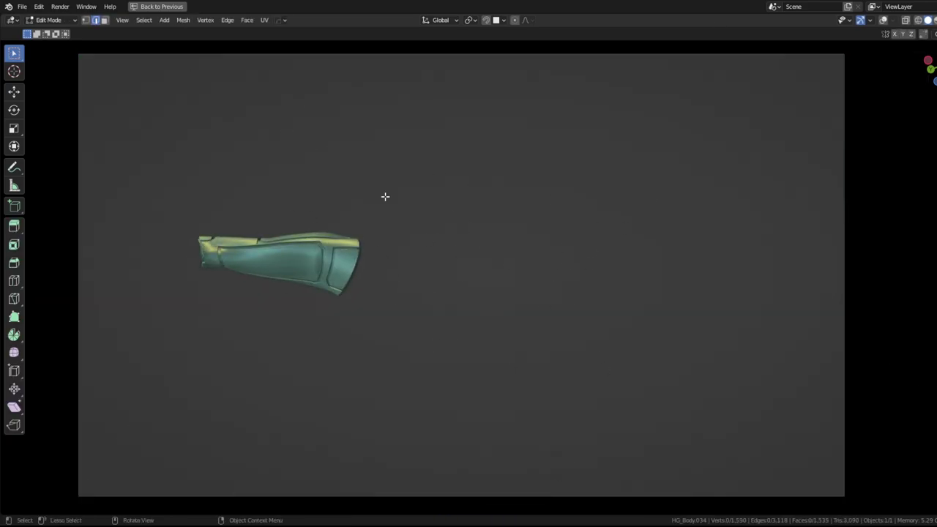
pyautogui.press('KP_Divide')
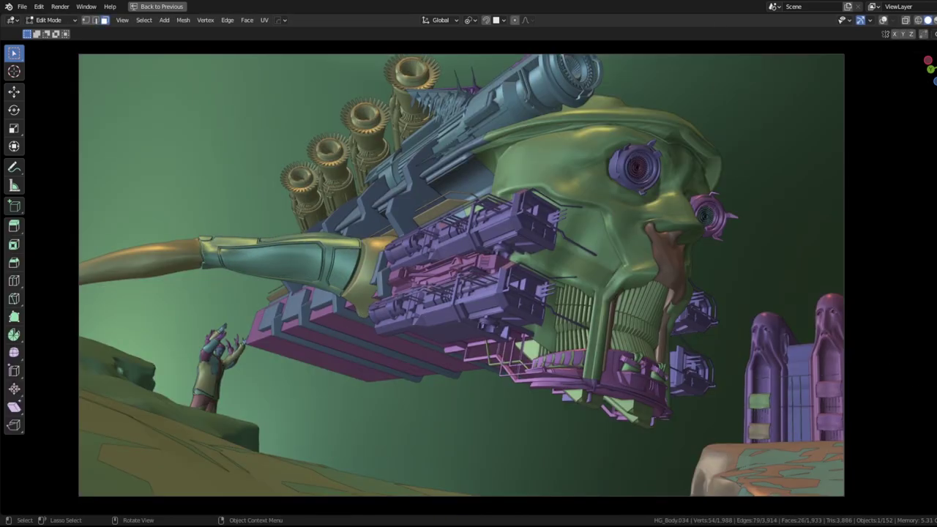
# Add panel loops and a small red rivet to the sleeve, undoing unwanted steps
pyautogui.hotkey('ctrl', 'z')
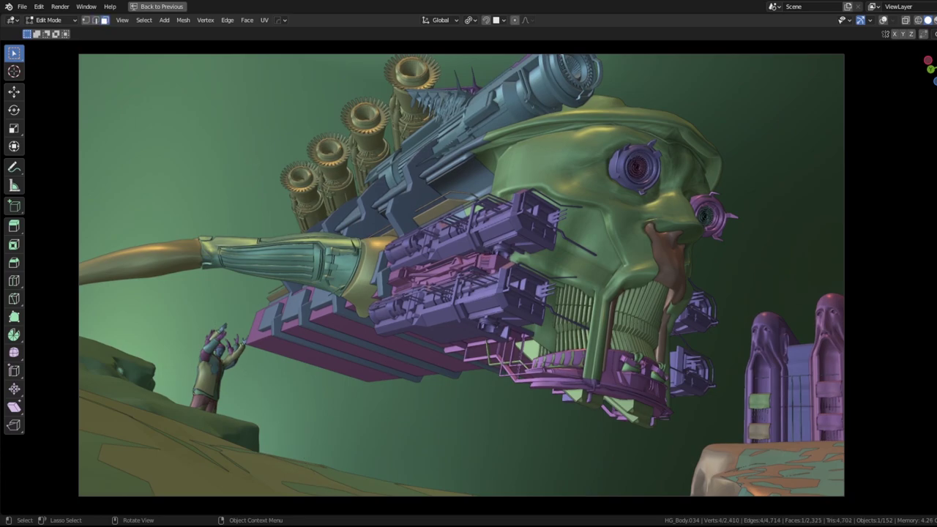
pyautogui.hotkey('ctrl', 'z')
pyautogui.hotkey('ctrl', 'z')
pyautogui.hotkey('ctrl', 'z')
pyautogui.hotkey('ctrl', 'z')
pyautogui.hotkey('ctrl', 'z')
pyautogui.hotkey('ctrl', 'z')
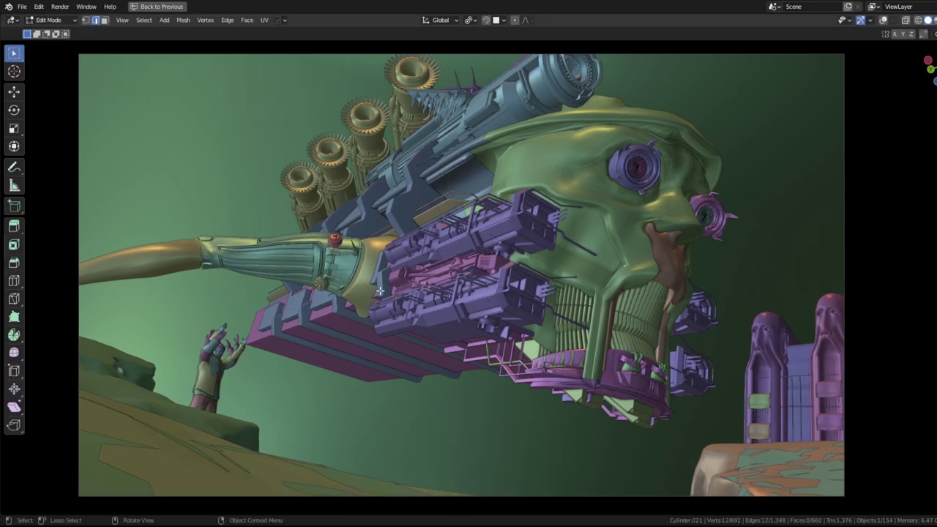
pyautogui.hotkey('ctrl', 'z')
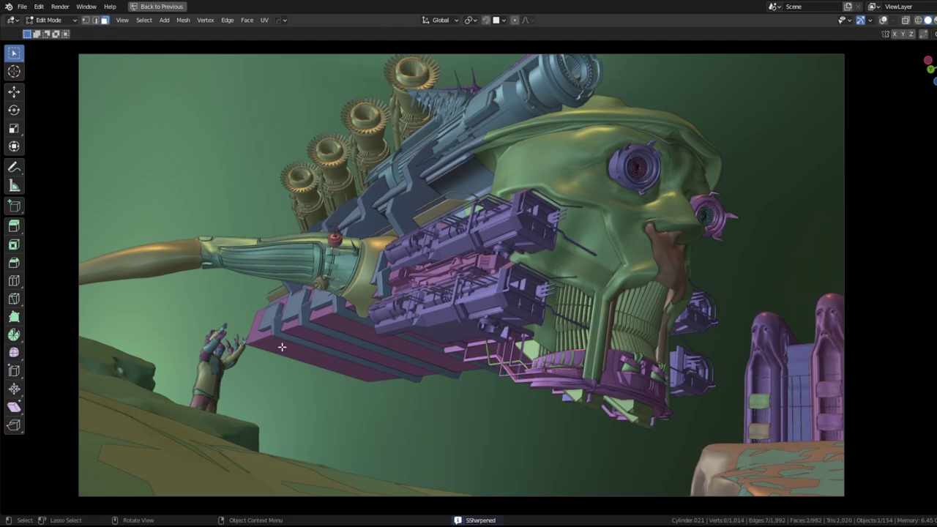
pyautogui.hotkey('ctrl', 'z')
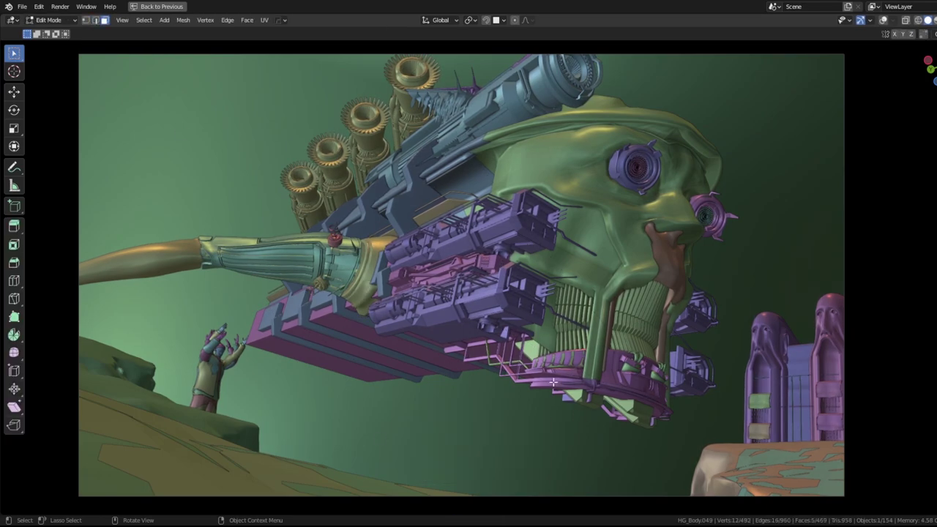
pyautogui.hotkey('ctrl', 'z')
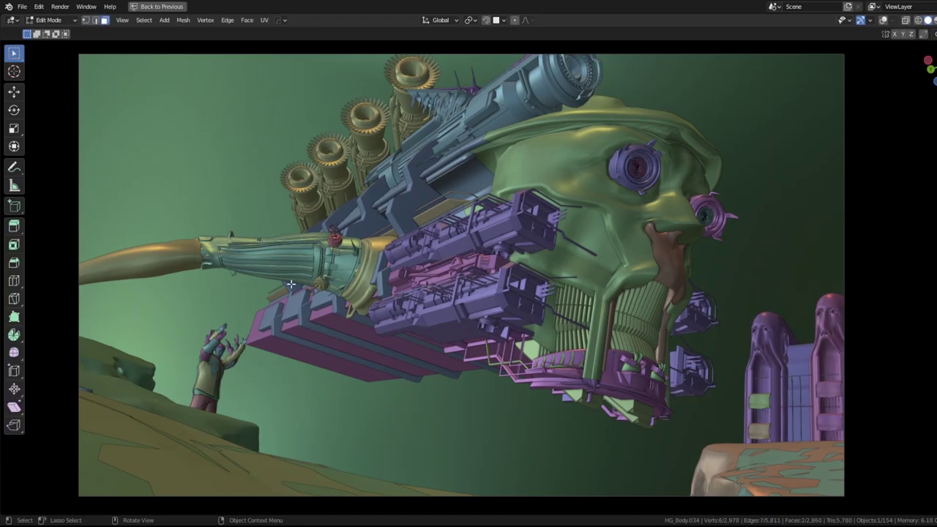
# Bevel the sleeve's panel edges and bring back the horn tip paneling
pyautogui.hotkey('ctrl', 'z')
pyautogui.hotkey('ctrl', 'z')
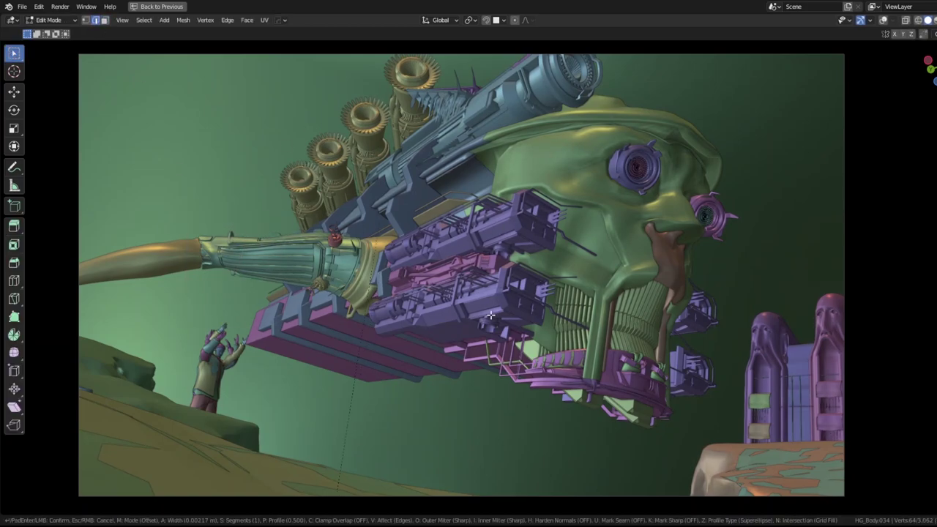
pyautogui.hotkey('ctrl', 'z')
pyautogui.hotkey('ctrl', 'z')
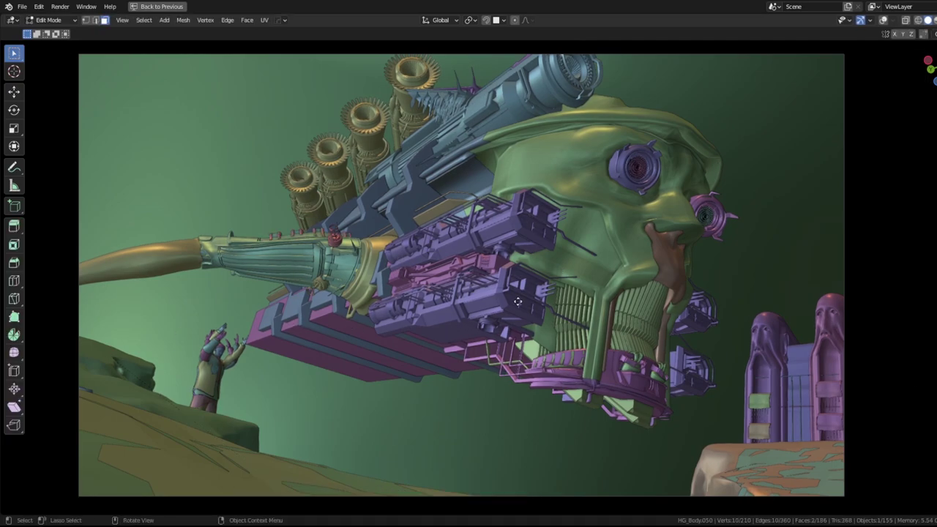
pyautogui.hotkey('ctrl', 'z')
pyautogui.hotkey('ctrl', 'z')
pyautogui.hotkey('ctrl', 'z')
pyautogui.hotkey('ctrl', 'z')
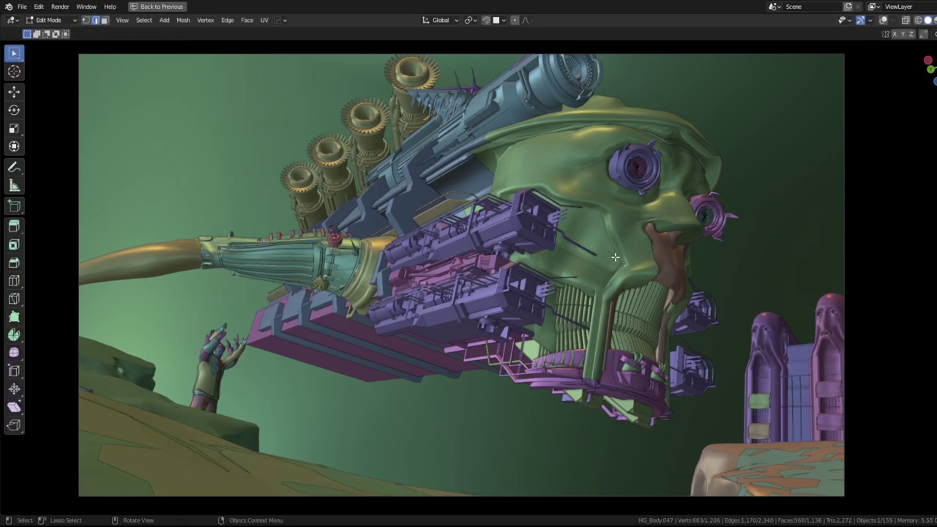
pyautogui.hotkey('ctrl', 'z')
pyautogui.hotkey('ctrl', 'z')
pyautogui.hotkey('ctrl', 'z')
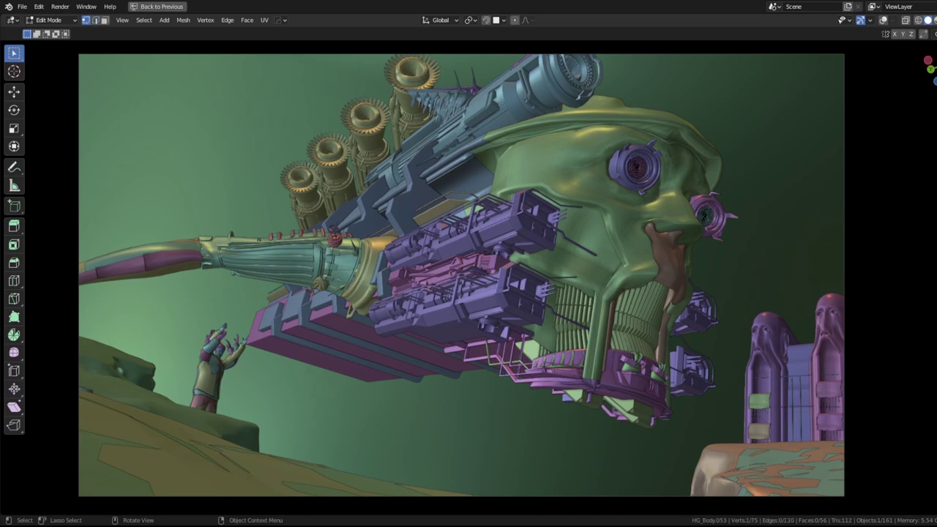
# Settle the horn tip as red ribbed panels and swap the small figure on the hill
pyautogui.hotkey('ctrl', 'z')
pyautogui.hotkey('ctrl', 'z')
pyautogui.hotkey('ctrl', 'z')
pyautogui.hotkey('ctrl', 'z')
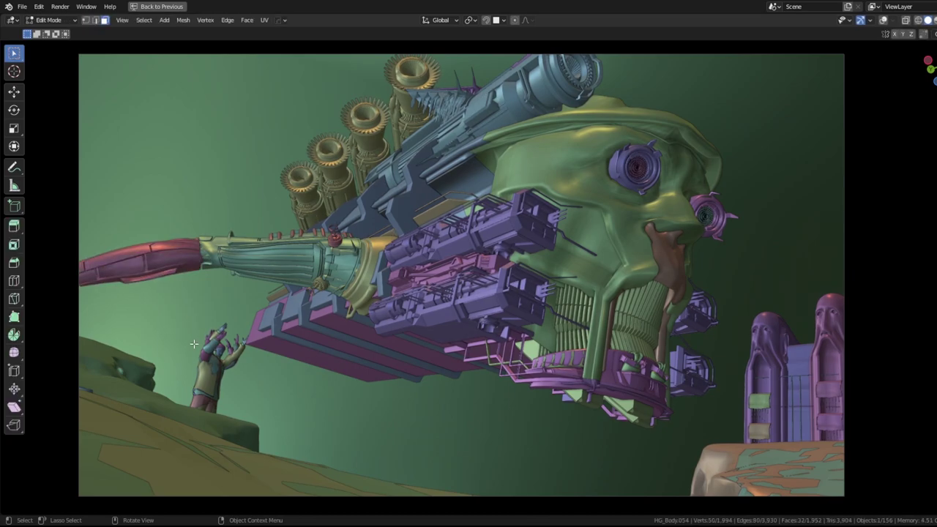
pyautogui.hotkey('ctrl', 'z')
pyautogui.hotkey('ctrl', 'z')
pyautogui.hotkey('ctrl', 'z')
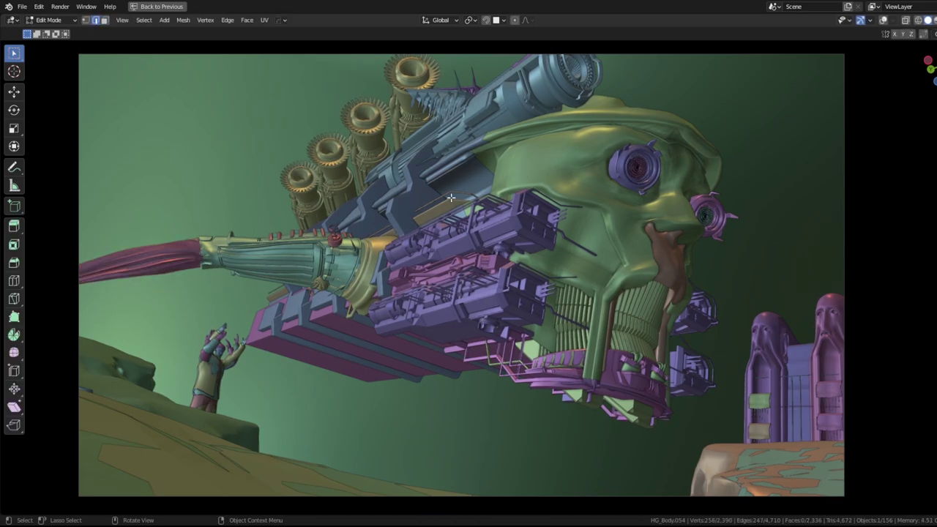
pyautogui.hotkey('ctrl', 'z')
pyautogui.hotkey('ctrl', 'z')
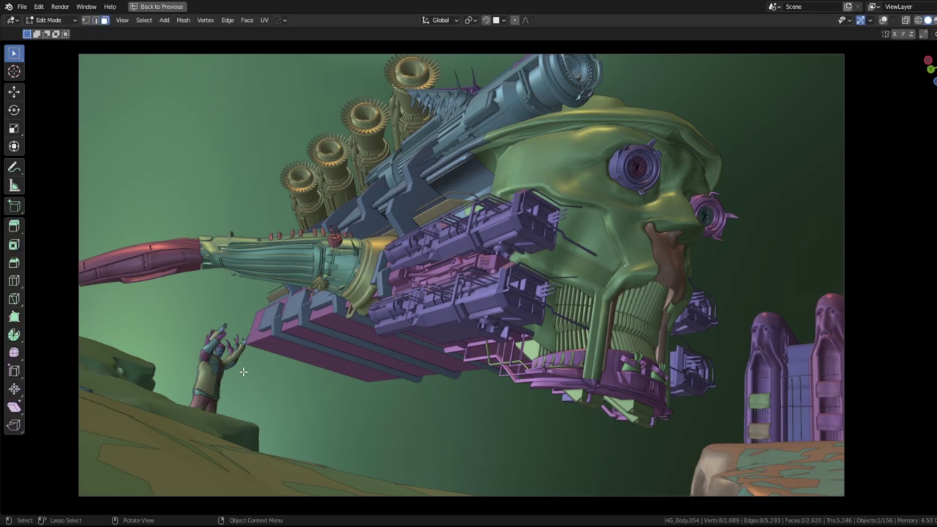
pyautogui.hotkey('ctrl', 'z')
pyautogui.hotkey('ctrl', 'z')
pyautogui.hotkey('ctrl', 'z')
pyautogui.hotkey('ctrl', 'z')
pyautogui.hotkey('ctrl', 'z')
pyautogui.hotkey('ctrl', 'z')
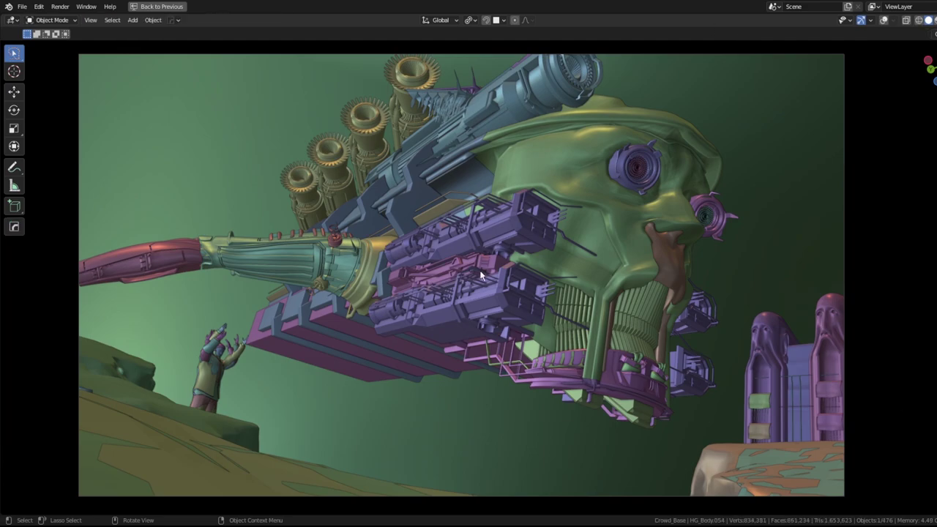
pyautogui.hotkey('ctrl', 'z')
pyautogui.hotkey('ctrl', 'z')
pyautogui.hotkey('ctrl', 'z')
pyautogui.hotkey('ctrl', 'z')
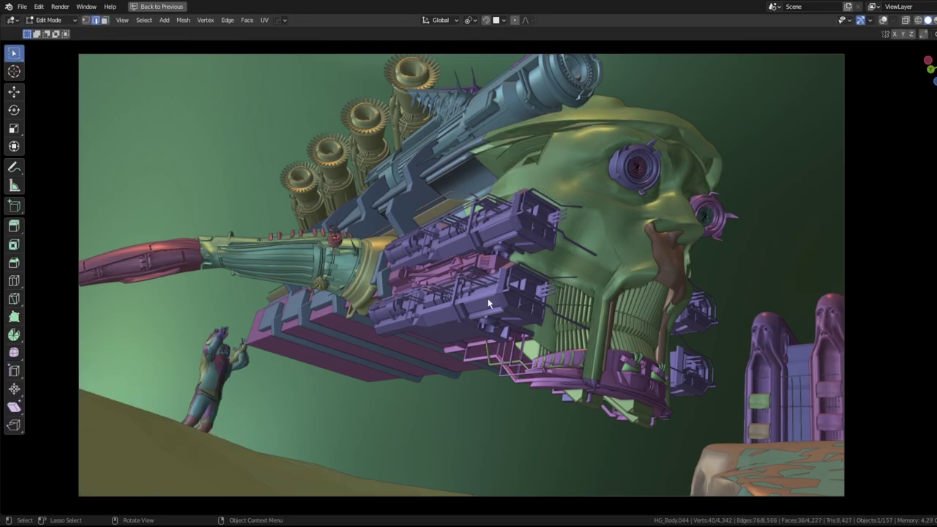
pyautogui.hotkey('ctrl', 'z')
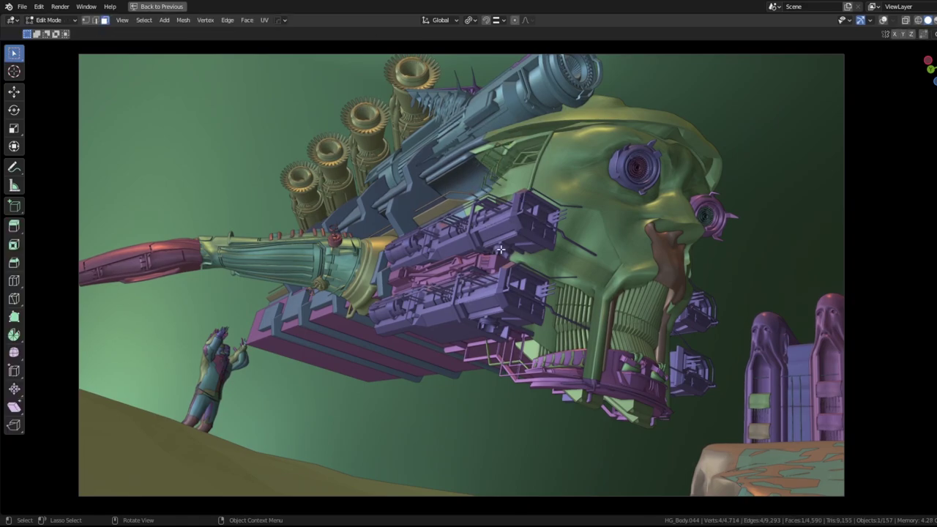
# Build up the rocky foreground terrain and the red ridge detail across the head
pyautogui.hotkey('ctrl', 'z')
pyautogui.hotkey('ctrl', 'z')
pyautogui.hotkey('ctrl', 'z')
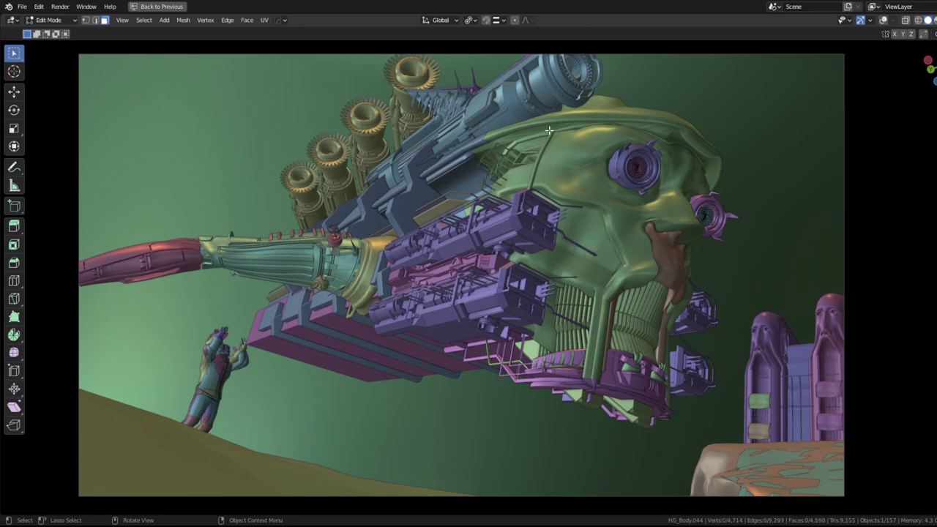
pyautogui.hotkey('ctrl', 'z')
pyautogui.hotkey('ctrl', 'z')
pyautogui.hotkey('ctrl', 'z')
pyautogui.hotkey('ctrl', 'z')
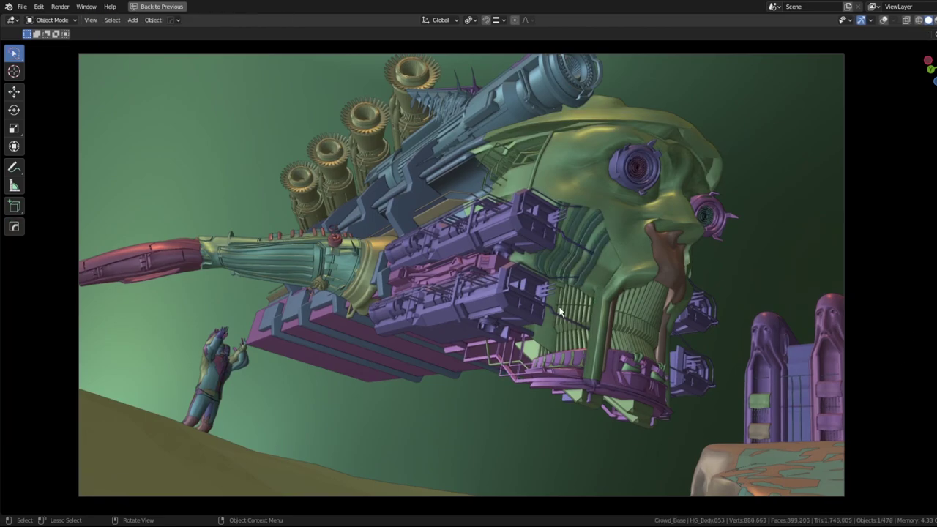
pyautogui.hotkey('ctrl', 'z')
pyautogui.hotkey('ctrl', 'z')
pyautogui.hotkey('ctrl', 'z')
pyautogui.hotkey('ctrl', 'z')
pyautogui.hotkey('ctrl', 'z')
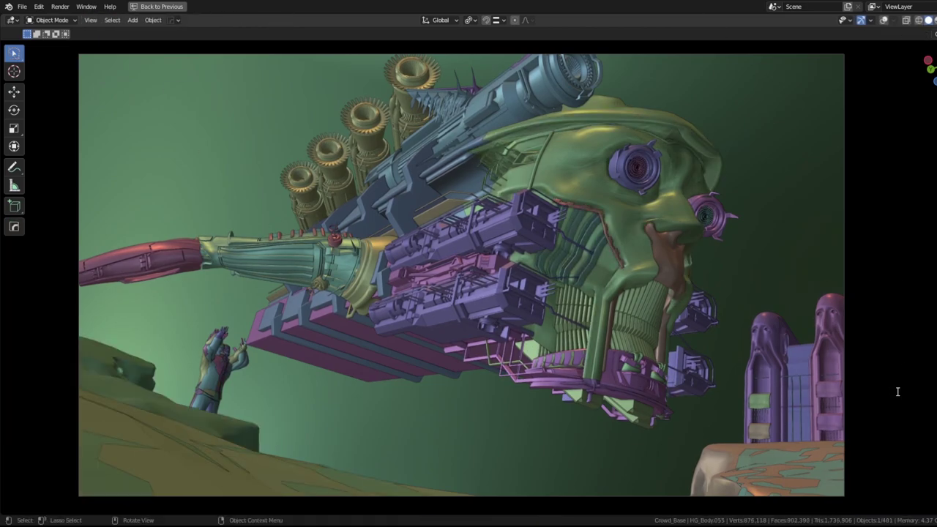
pyautogui.hotkey('ctrl', 'z')
pyautogui.hotkey('ctrl', 'z')
pyautogui.hotkey('ctrl', 'z')
pyautogui.hotkey('ctrl', 'z')
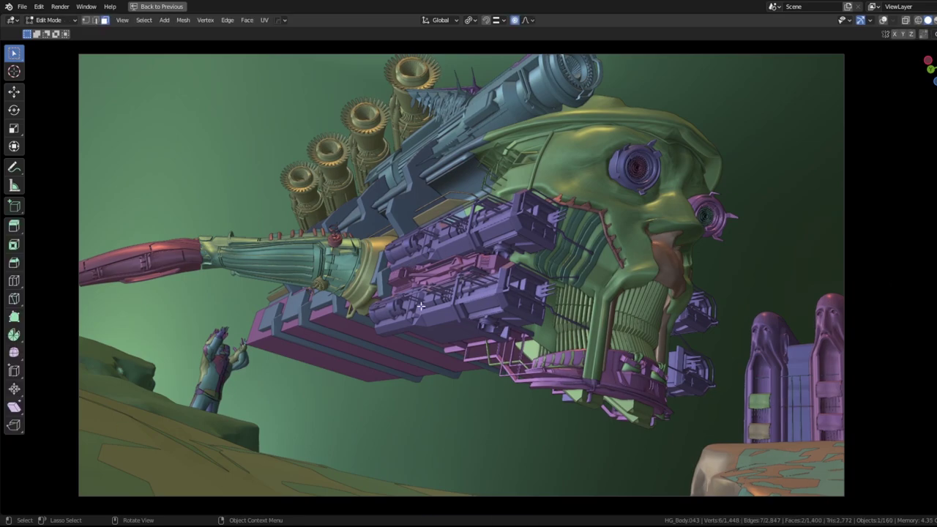
pyautogui.hotkey('ctrl', 'z')
pyautogui.hotkey('ctrl', 'z')
pyautogui.hotkey('ctrl', 'z')
pyautogui.hotkey('ctrl', 'z')
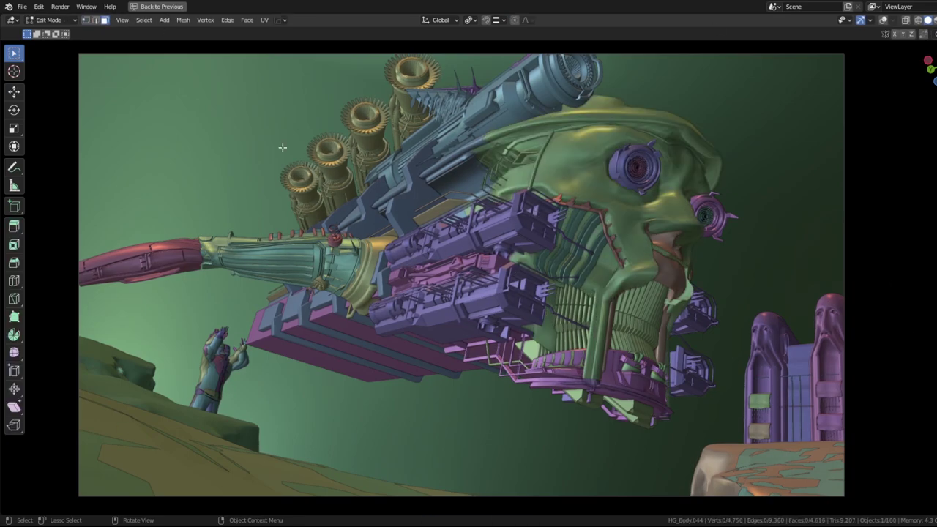
pyautogui.hotkey('ctrl', 'z')
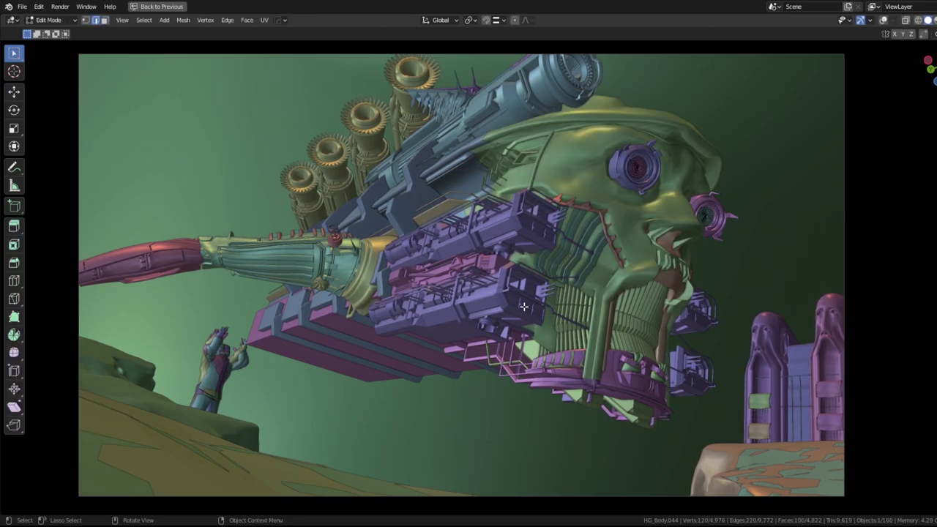
pyautogui.hotkey('ctrl', 'z')
pyautogui.hotkey('ctrl', 'z')
pyautogui.hotkey('ctrl', 'z')
pyautogui.hotkey('ctrl', 'z')
pyautogui.hotkey('ctrl', 'z')
pyautogui.hotkey('ctrl', 'z')
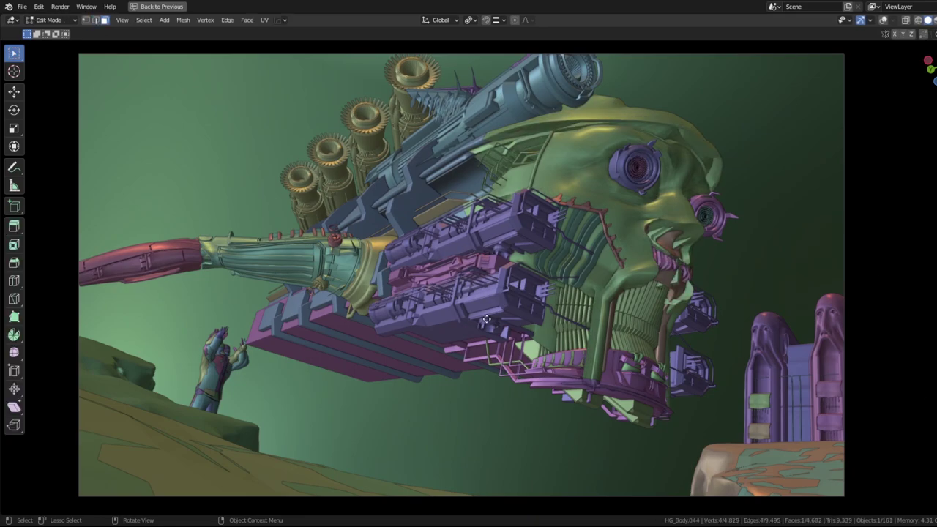
pyautogui.hotkey('ctrl', 'z')
pyautogui.hotkey('ctrl', 'z')
pyautogui.hotkey('ctrl', 'z')
pyautogui.hotkey('ctrl', 'z')
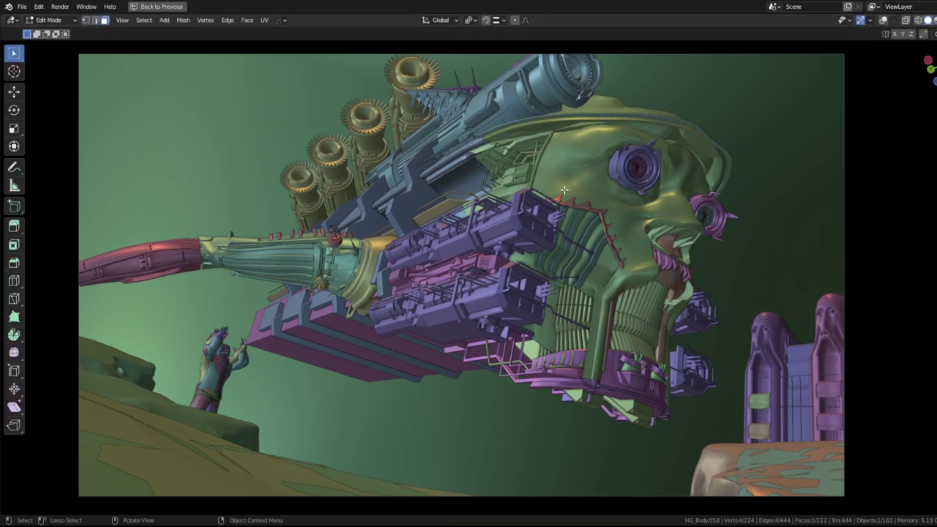
pyautogui.hotkey('ctrl', 'z')
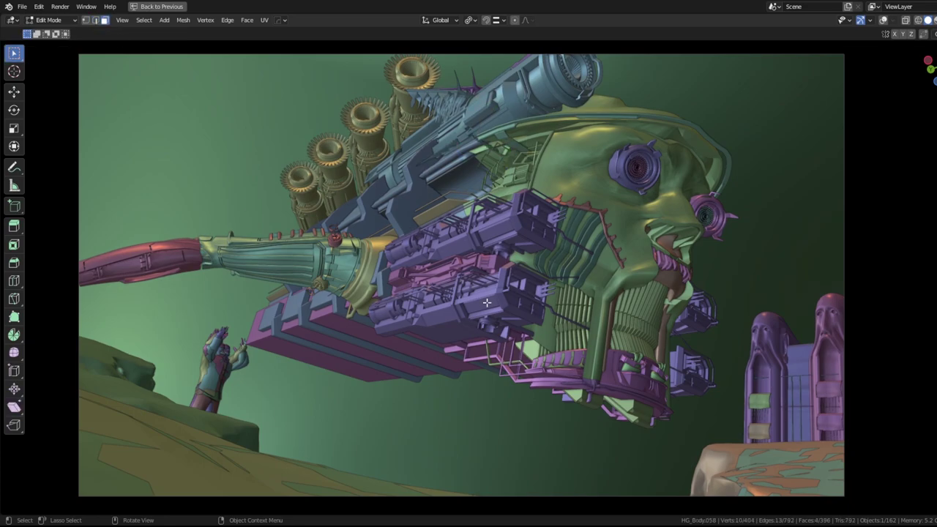
pyautogui.hotkey('ctrl', 'z')
pyautogui.hotkey('ctrl', 'z')
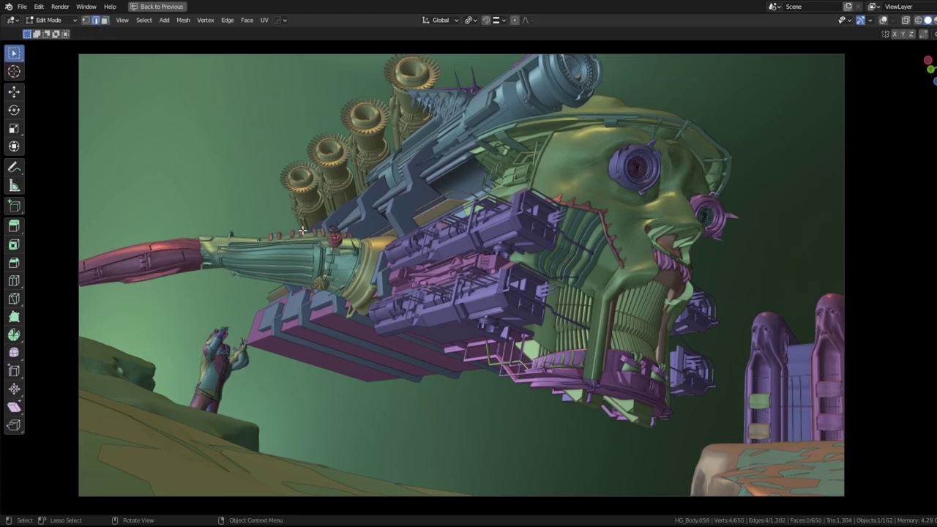
# Add pipe detail, the ring cage on top via the Circle object, and more hull edits
pyautogui.hotkey('ctrl', 'z')
pyautogui.hotkey('ctrl', 'z')
pyautogui.hotkey('ctrl', 'z')
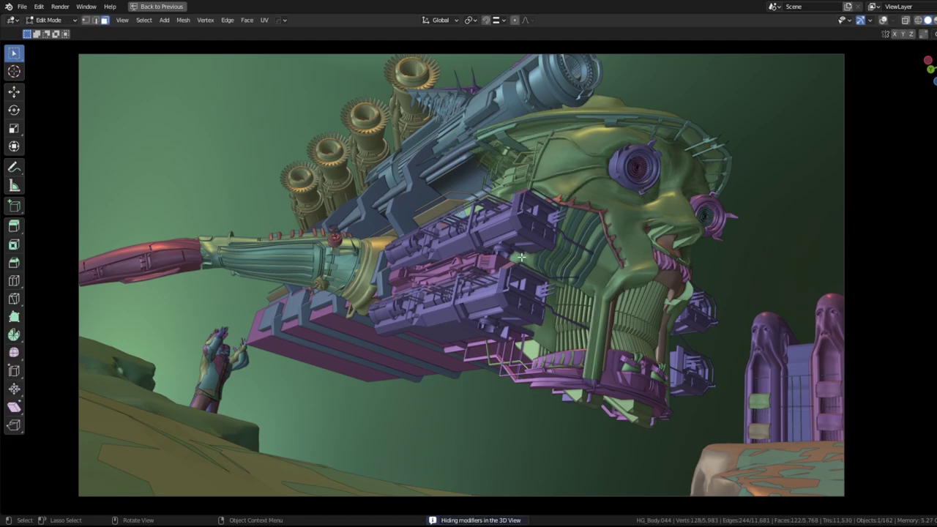
pyautogui.hotkey('ctrl', 'z')
pyautogui.hotkey('ctrl', 'z')
pyautogui.hotkey('ctrl', 'z')
pyautogui.hotkey('ctrl', 'z')
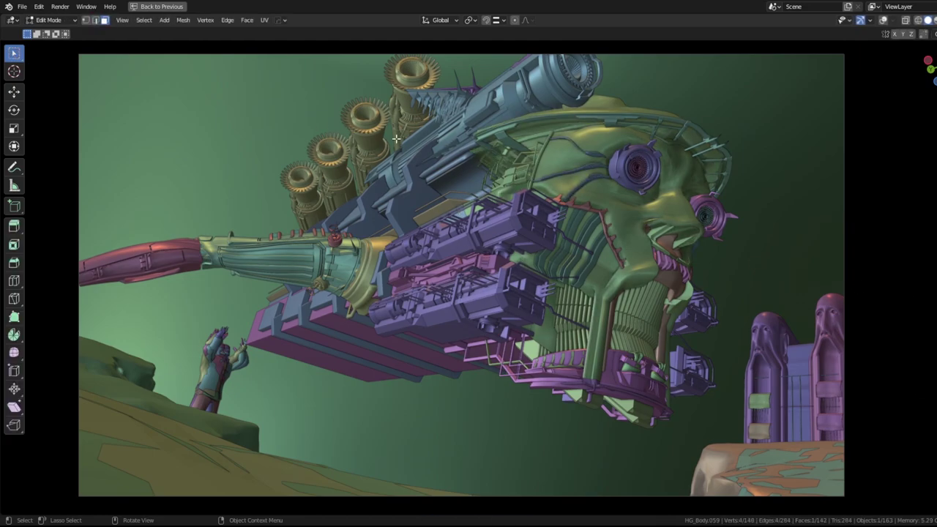
pyautogui.hotkey('ctrl', 'z')
pyautogui.hotkey('ctrl', 'z')
pyautogui.hotkey('ctrl', 'z')
pyautogui.hotkey('ctrl', 'z')
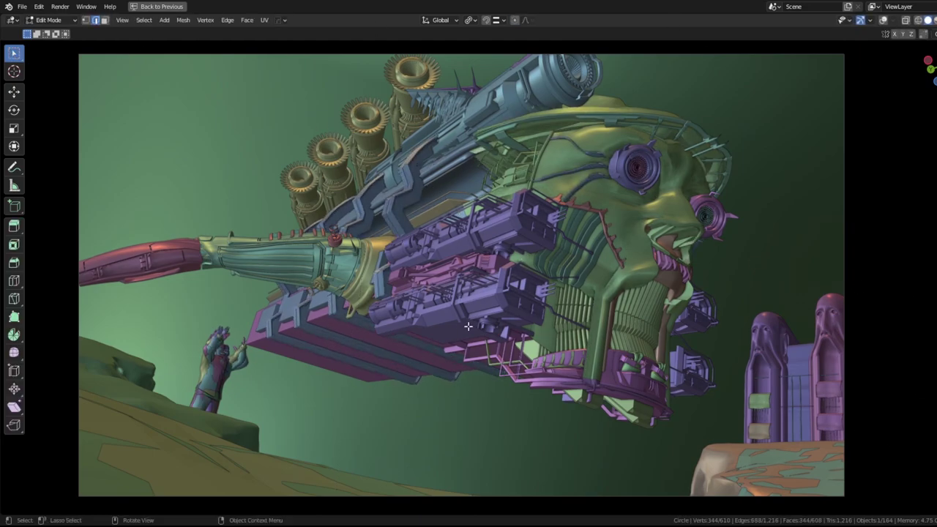
pyautogui.hotkey('ctrl', 'z')
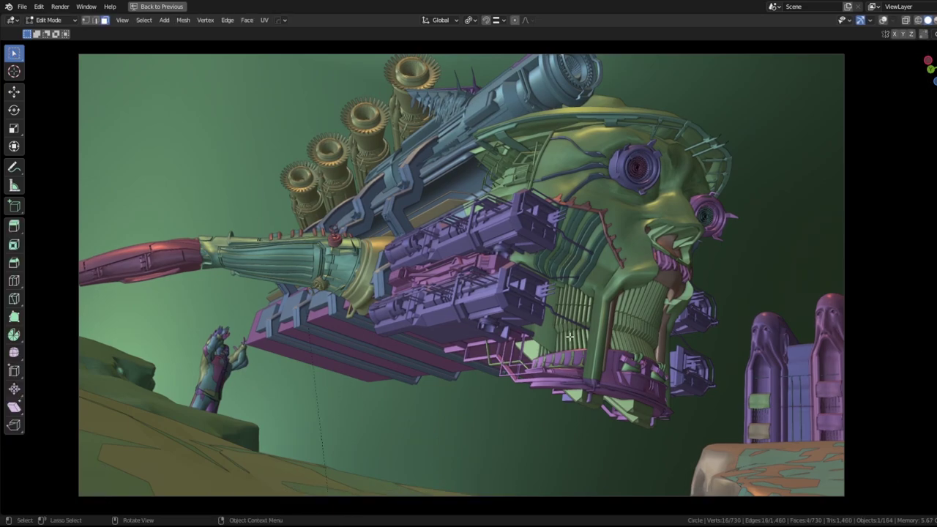
pyautogui.hotkey('ctrl', 'z')
pyautogui.hotkey('ctrl', 'z')
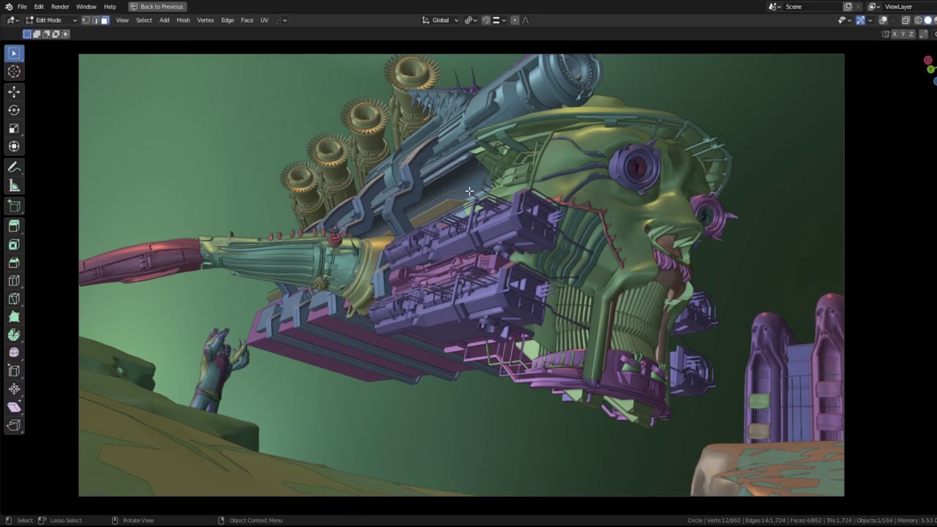
pyautogui.hotkey('ctrl', 'z')
pyautogui.hotkey('ctrl', 'z')
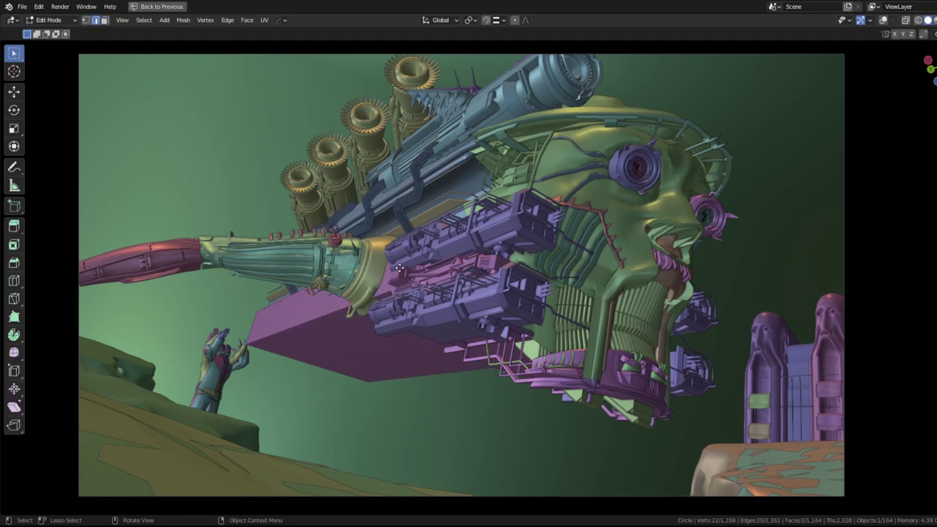
pyautogui.hotkey('ctrl', 'z')
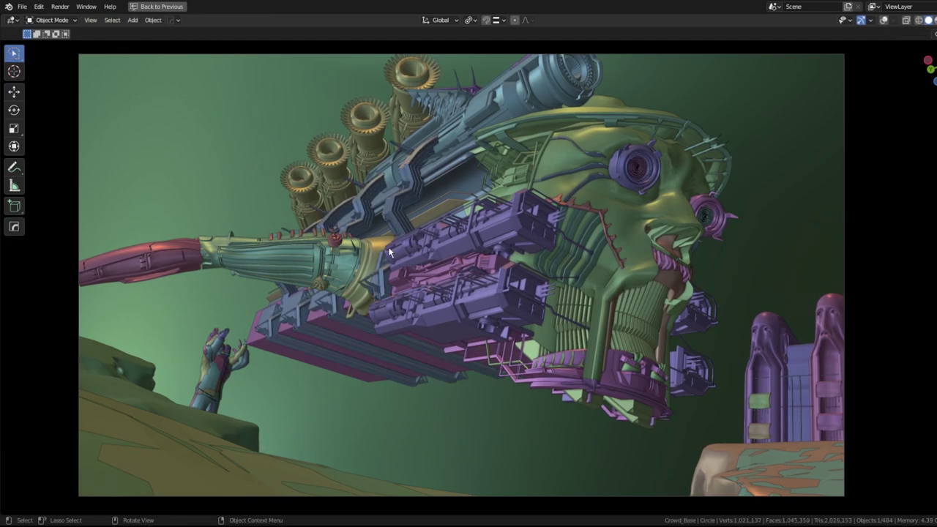
pyautogui.hotkey('ctrl', 'z')
# Add the hanging fuzz, the reaching crowd and the giant raised arm, then edit the arm mesh
pyautogui.hotkey('ctrl', 'z')
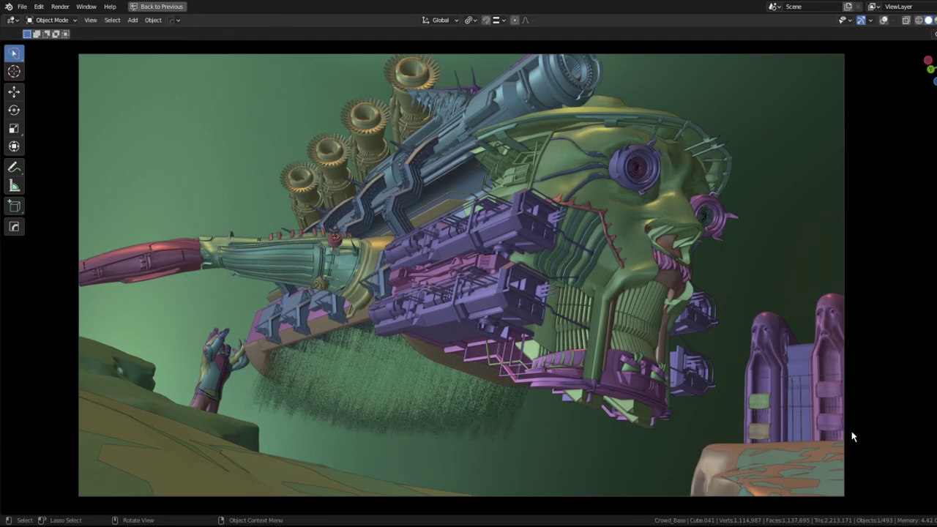
pyautogui.hotkey('ctrl', 'z')
pyautogui.hotkey('ctrl', 'z')
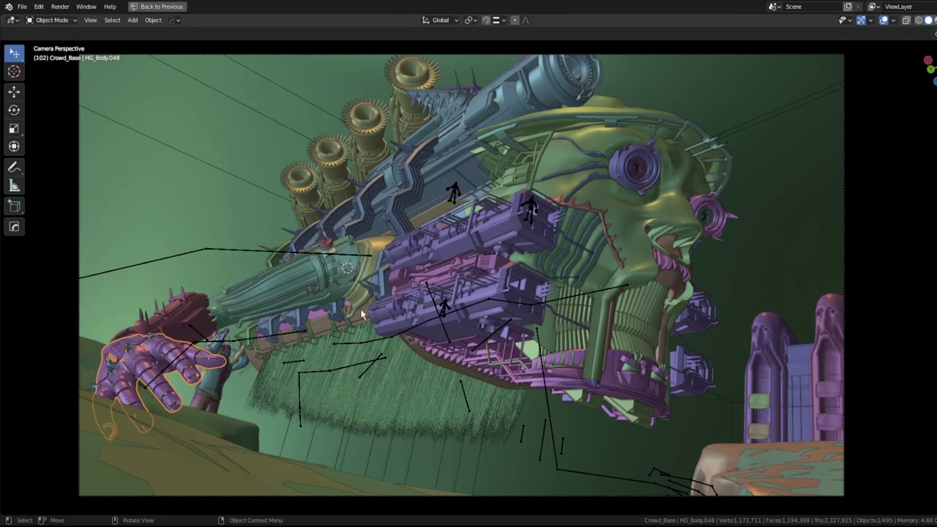
pyautogui.hotkey('ctrl', 'z')
pyautogui.hotkey('ctrl', 'z')
pyautogui.hotkey('ctrl', 'z')
pyautogui.hotkey('ctrl', 'z')
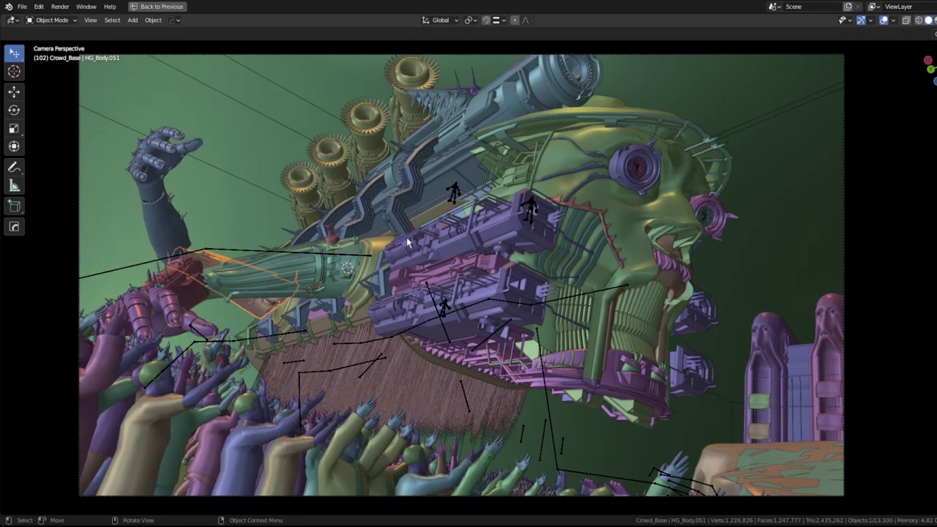
pyautogui.hotkey('ctrl', 'z')
pyautogui.hotkey('ctrl', 'z')
pyautogui.hotkey('ctrl', 'z')
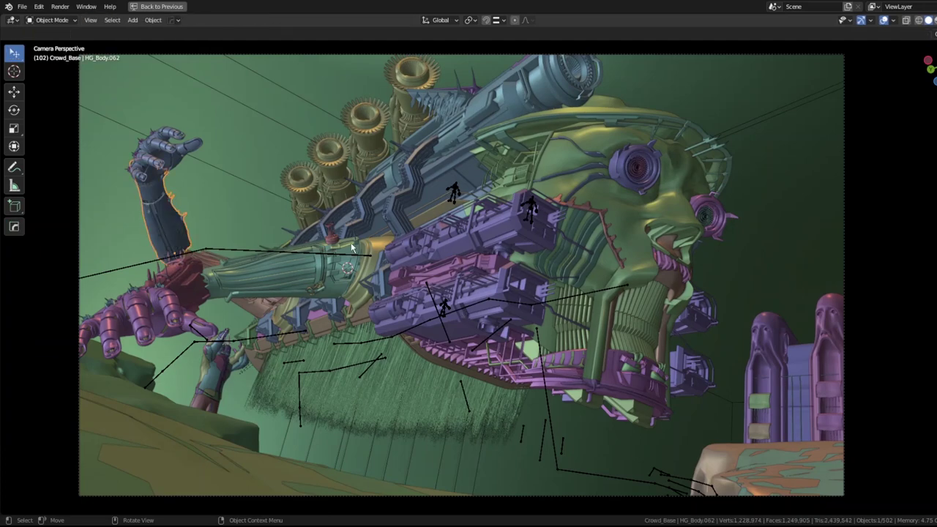
pyautogui.hotkey('ctrl', 'z')
pyautogui.hotkey('ctrl', 'z')
pyautogui.hotkey('ctrl', 'z')
pyautogui.hotkey('ctrl', 'z')
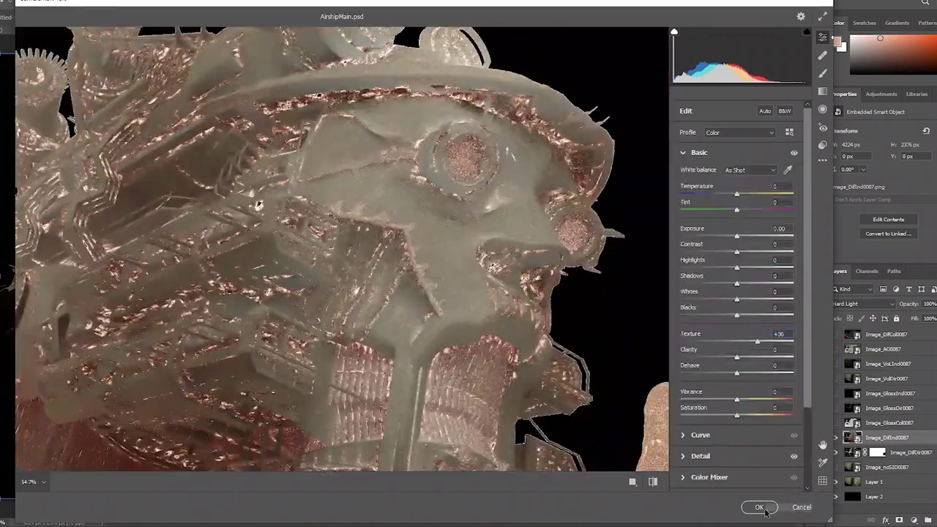
# Apply the Camera Raw adjustment and fade the raised hand into the fog with a low-opacity mask brush
pyautogui.click(761, 507)
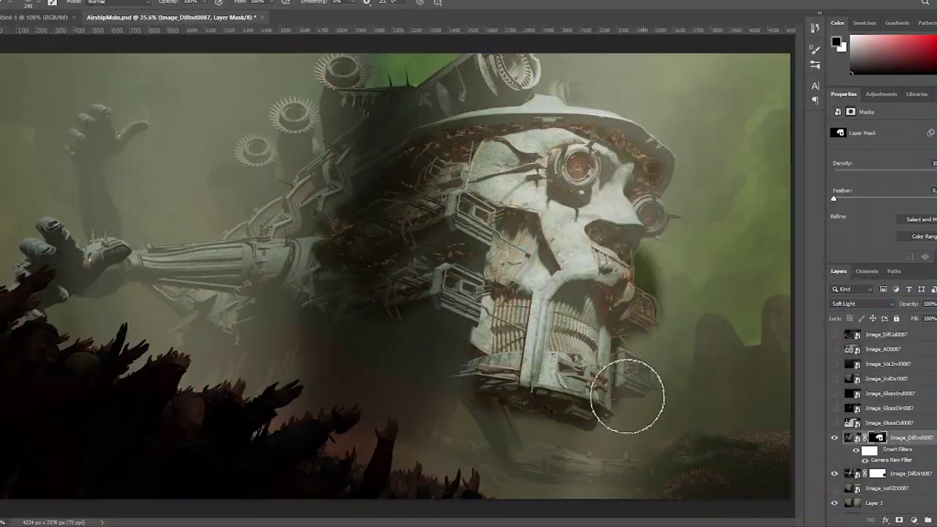
pyautogui.press('2')
pyautogui.press('3')
pyautogui.moveTo(139, 147)
pyautogui.mouseDown()
pyautogui.moveTo(115, 168)
pyautogui.moveTo(66, 178)
pyautogui.mouseUp()
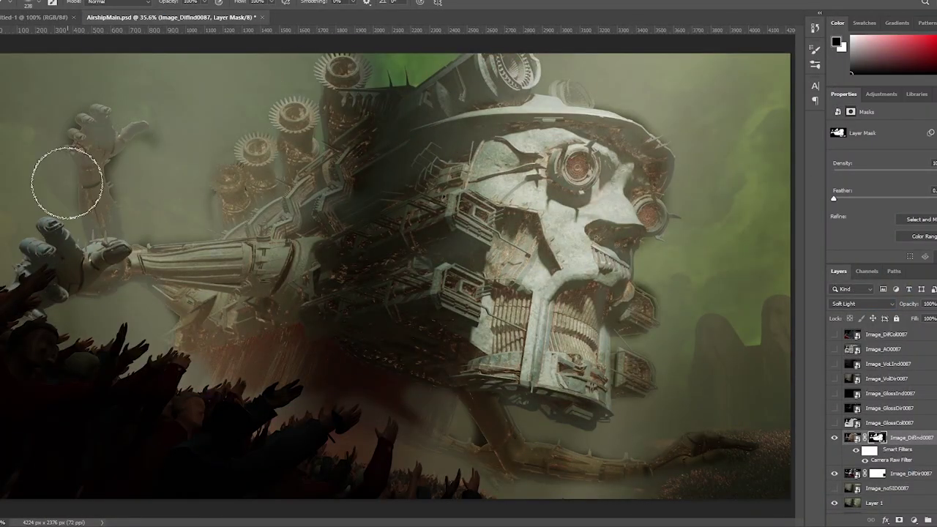
pyautogui.keyDown('alt'); pyautogui.moveTo(344, 212); pyautogui.dragTo(352, 209, button='right'); pyautogui.keyUp('alt')
pyautogui.keyDown('alt'); pyautogui.scroll(-2, 569, 439); pyautogui.keyUp('alt')
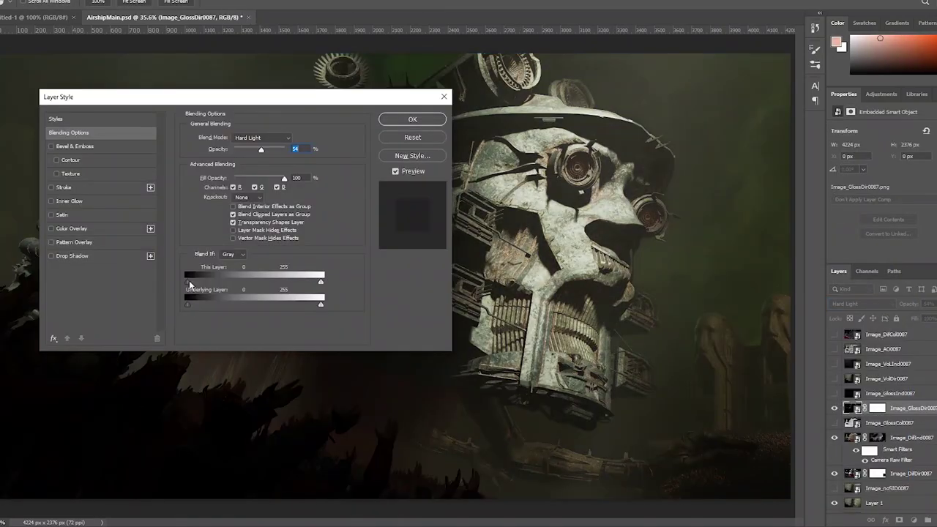
# Dim the skull's eye highlights at 25% brush opacity, then mask over the stairs region
pyautogui.keyDown('alt'); pyautogui.moveTo(571, 179); pyautogui.dragTo(576, 178, button='right'); pyautogui.keyUp('alt')
pyautogui.press('2')
pyautogui.press('5')
pyautogui.moveTo(577, 178)
pyautogui.mouseDown()
pyautogui.moveTo(341, 330)
pyautogui.moveTo(607, 293)
pyautogui.mouseUp()
pyautogui.keyDown('alt'); pyautogui.scroll(-1, 463, 94); pyautogui.keyUp('alt')
pyautogui.keyDown('alt'); pyautogui.scroll(2, 462, 94); pyautogui.keyUp('alt')
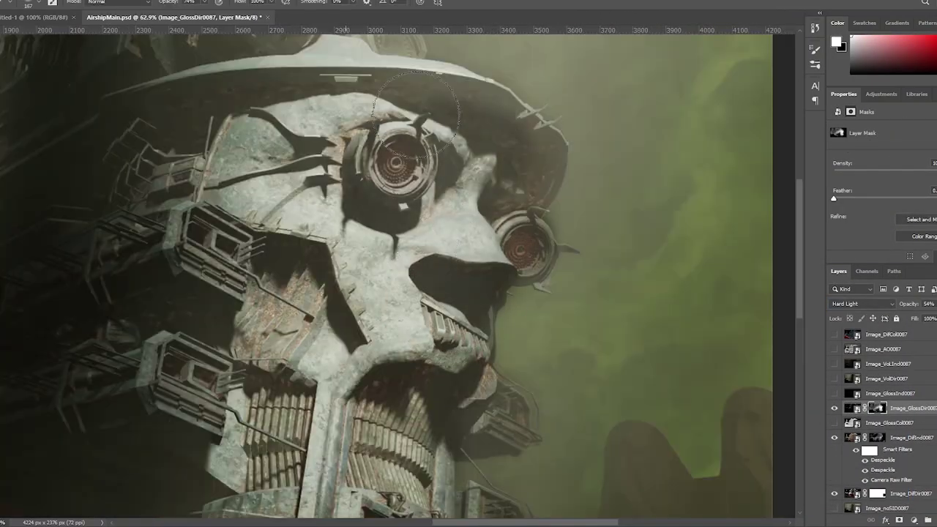
pyautogui.keyDown('alt'); pyautogui.scroll(-1, 760, 116); pyautogui.keyUp('alt')
pyautogui.scroll(-2, 878, 439)
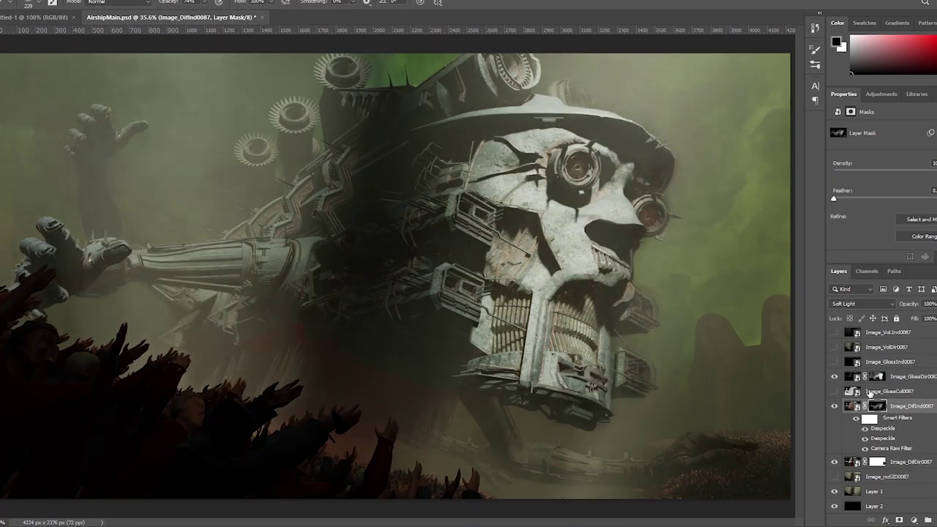
pyautogui.press('x')
pyautogui.keyDown('alt'); pyautogui.scroll(3, 575, 282); pyautogui.keyUp('alt')
pyautogui.moveTo(575, 282); pyautogui.dragTo(504, 273)
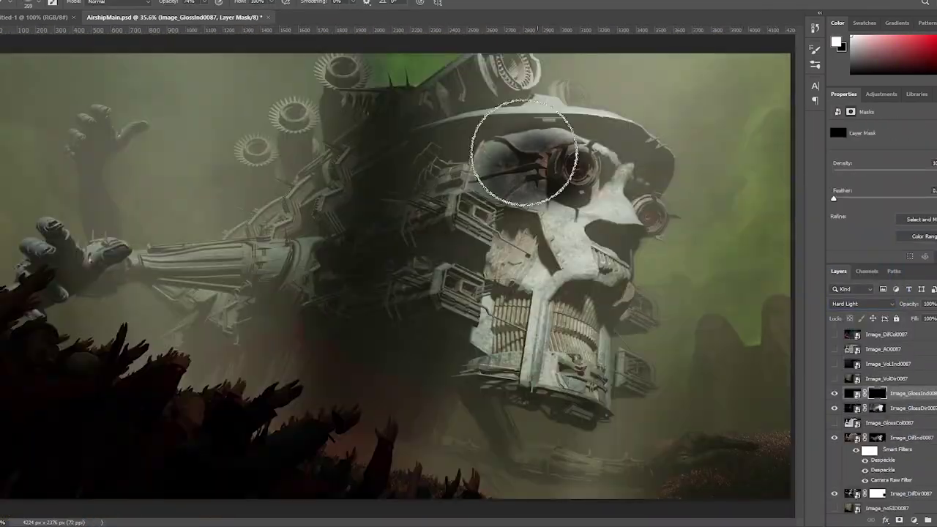